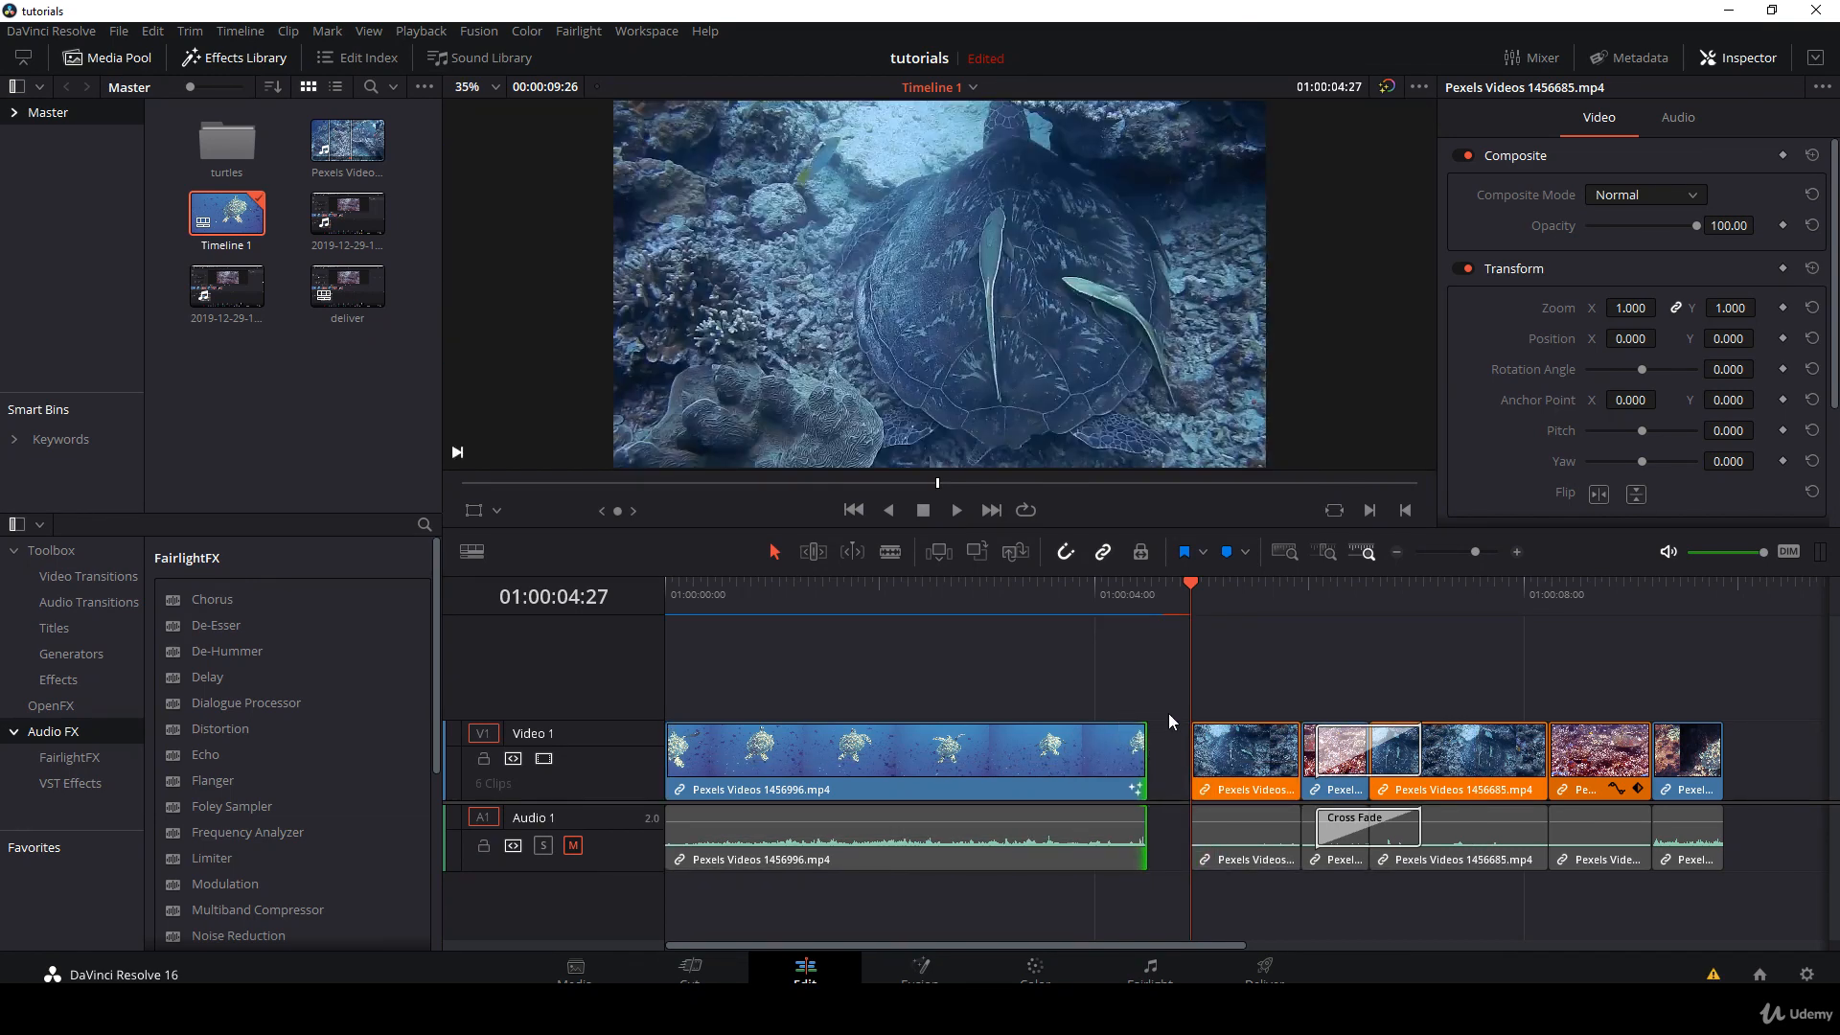
- Undo the last trim, and in Trim Edit Mode ripple-trim the start of the second clip by about 8 frames
key(ctrl+z)
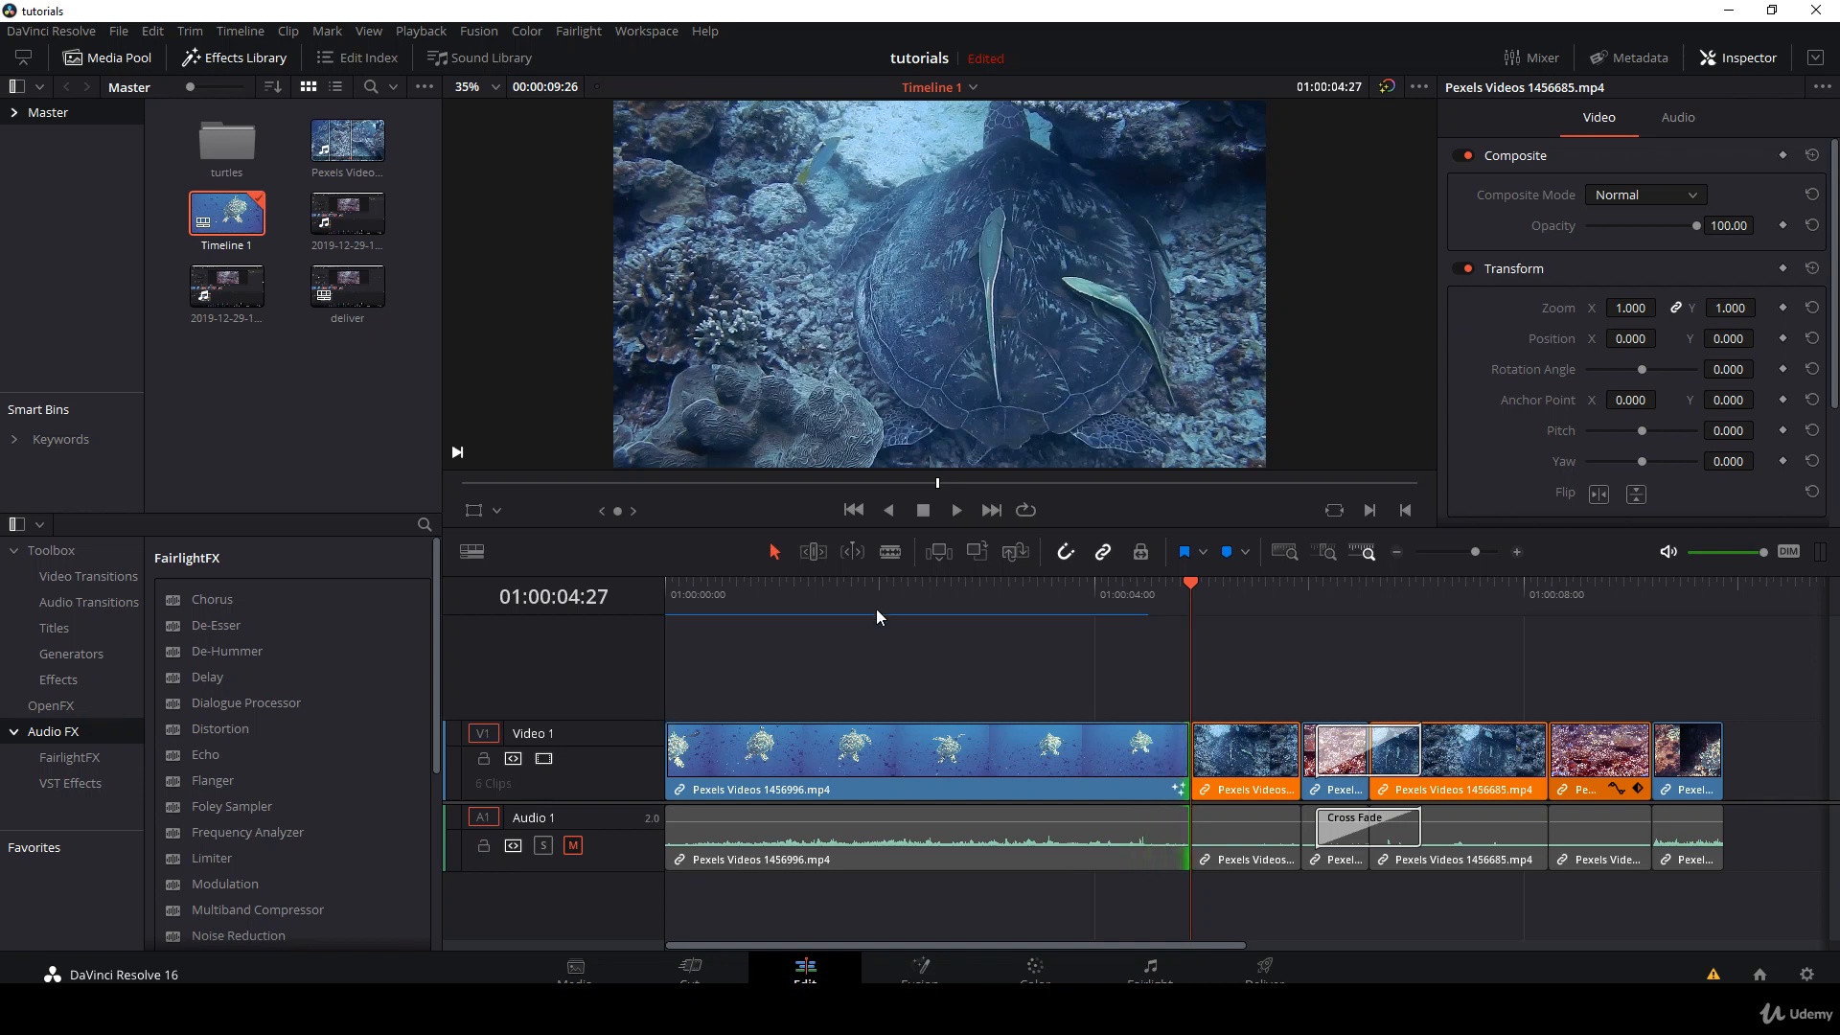
click(814, 554)
drag(1212, 746, 1244, 745)
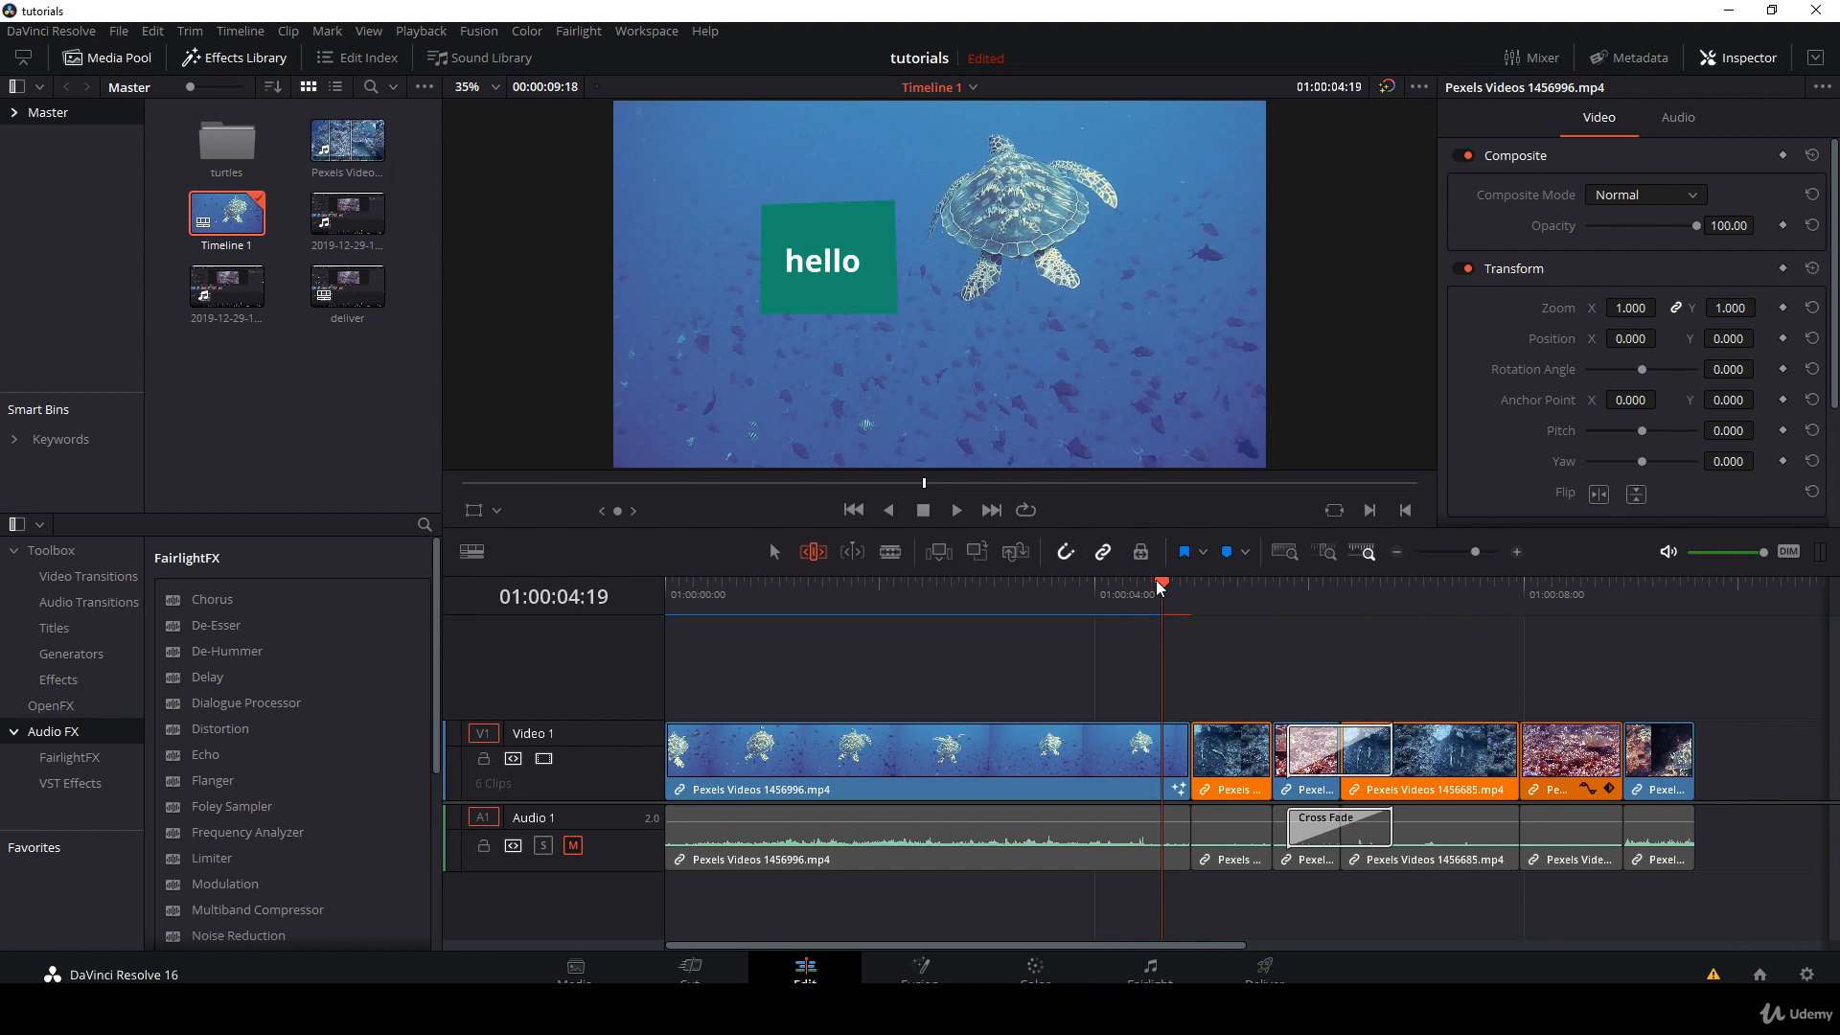
- Look up the shortcuts for Trim Start and Trim End by searching all commands in Keyboard Customization for "trim"
click(1112, 587)
click(51, 31)
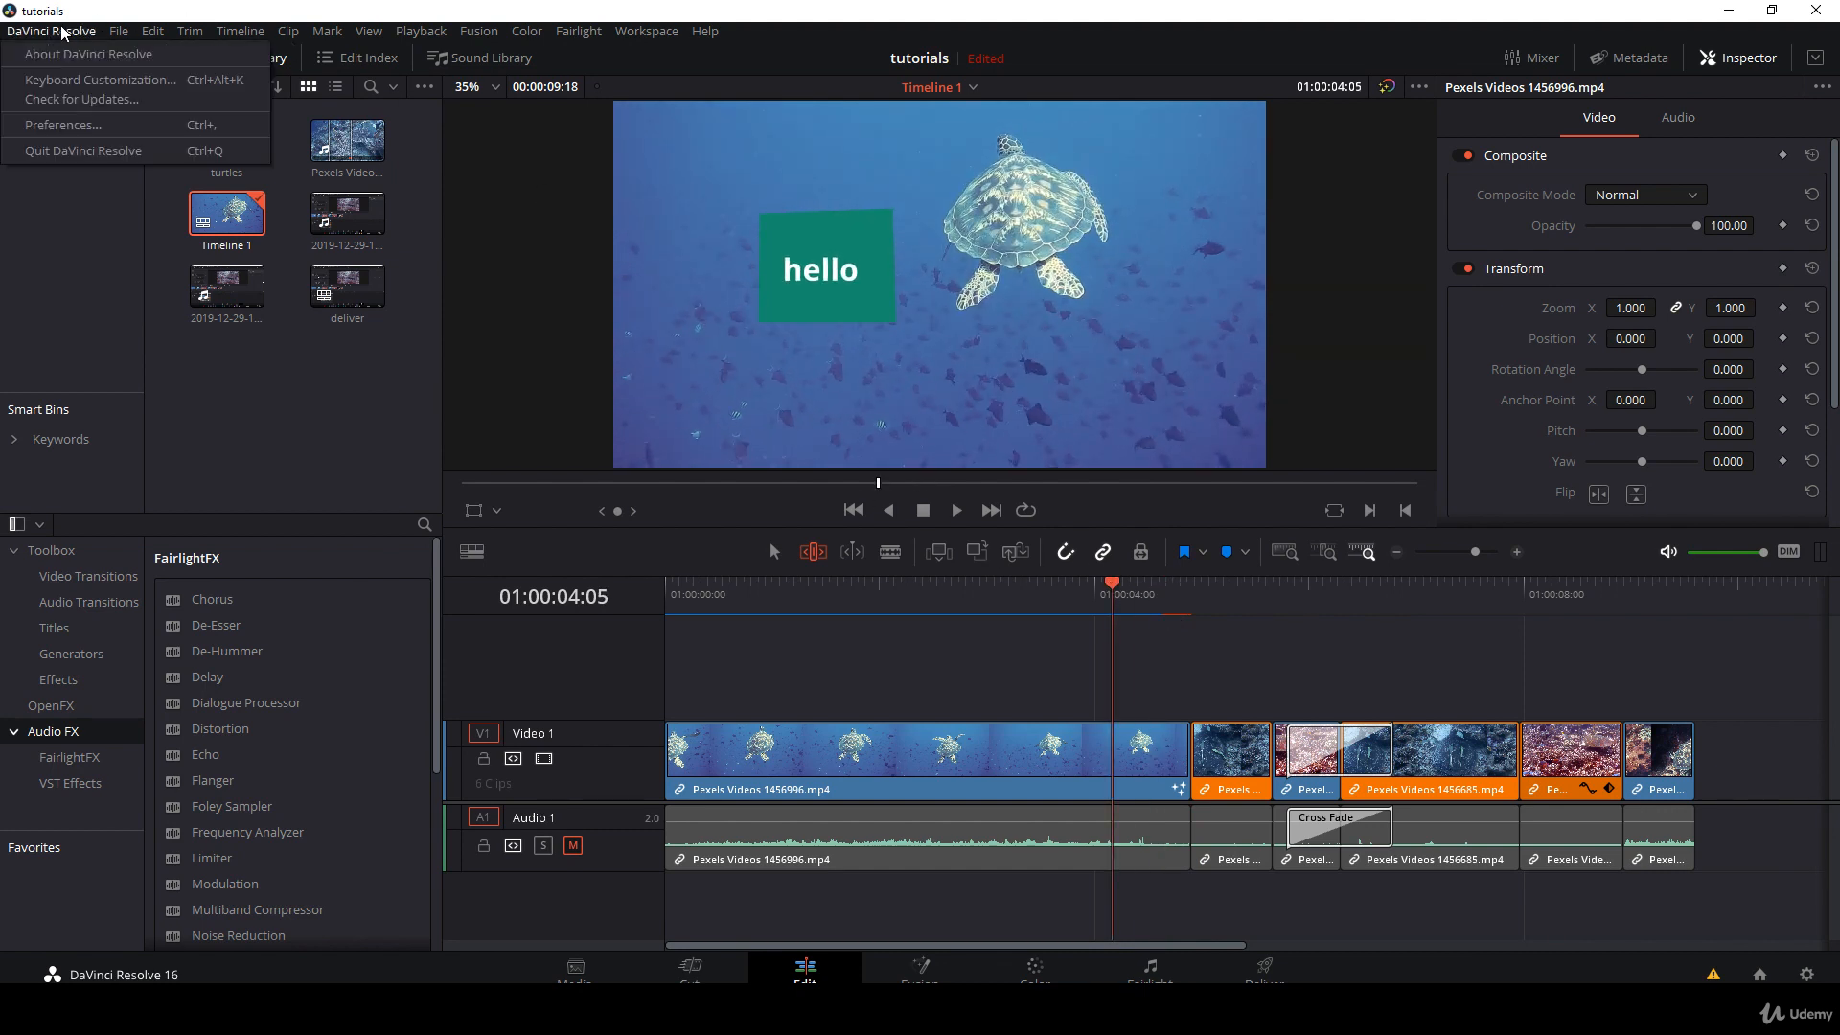
click(73, 75)
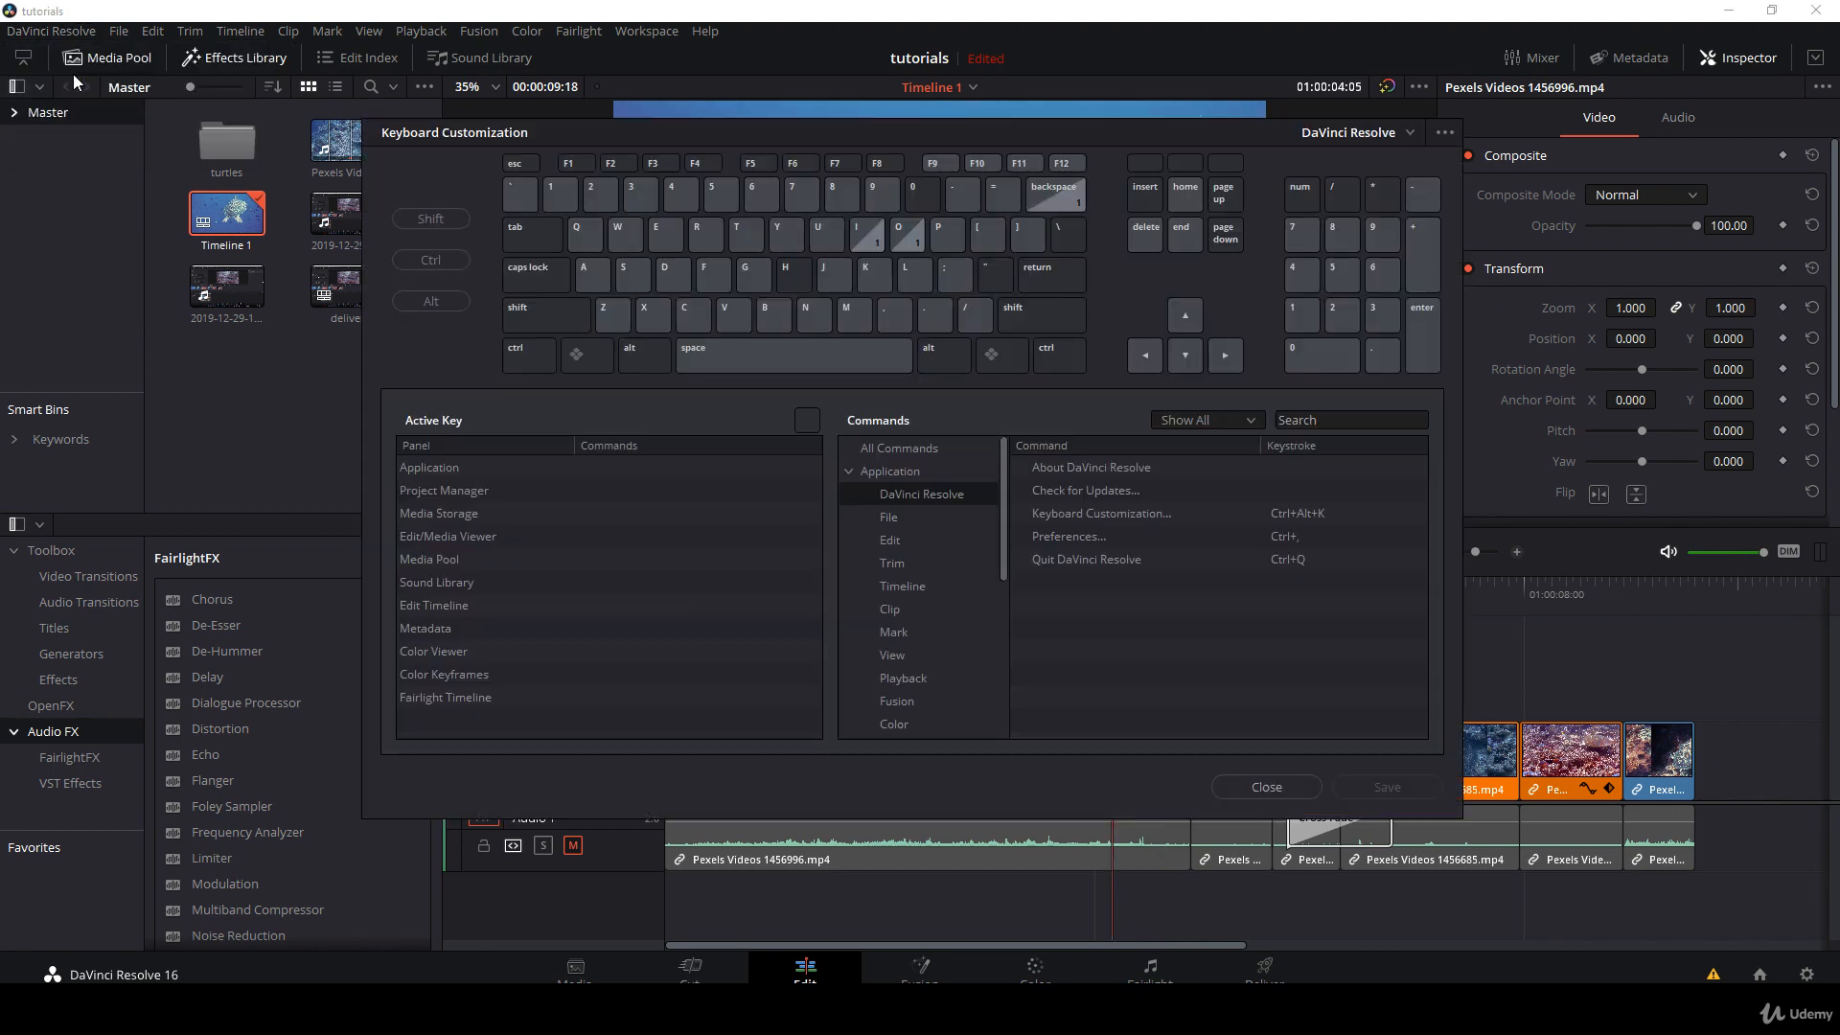
click(907, 443)
click(1328, 420)
text(trim)
mouse_move(1100, 555)
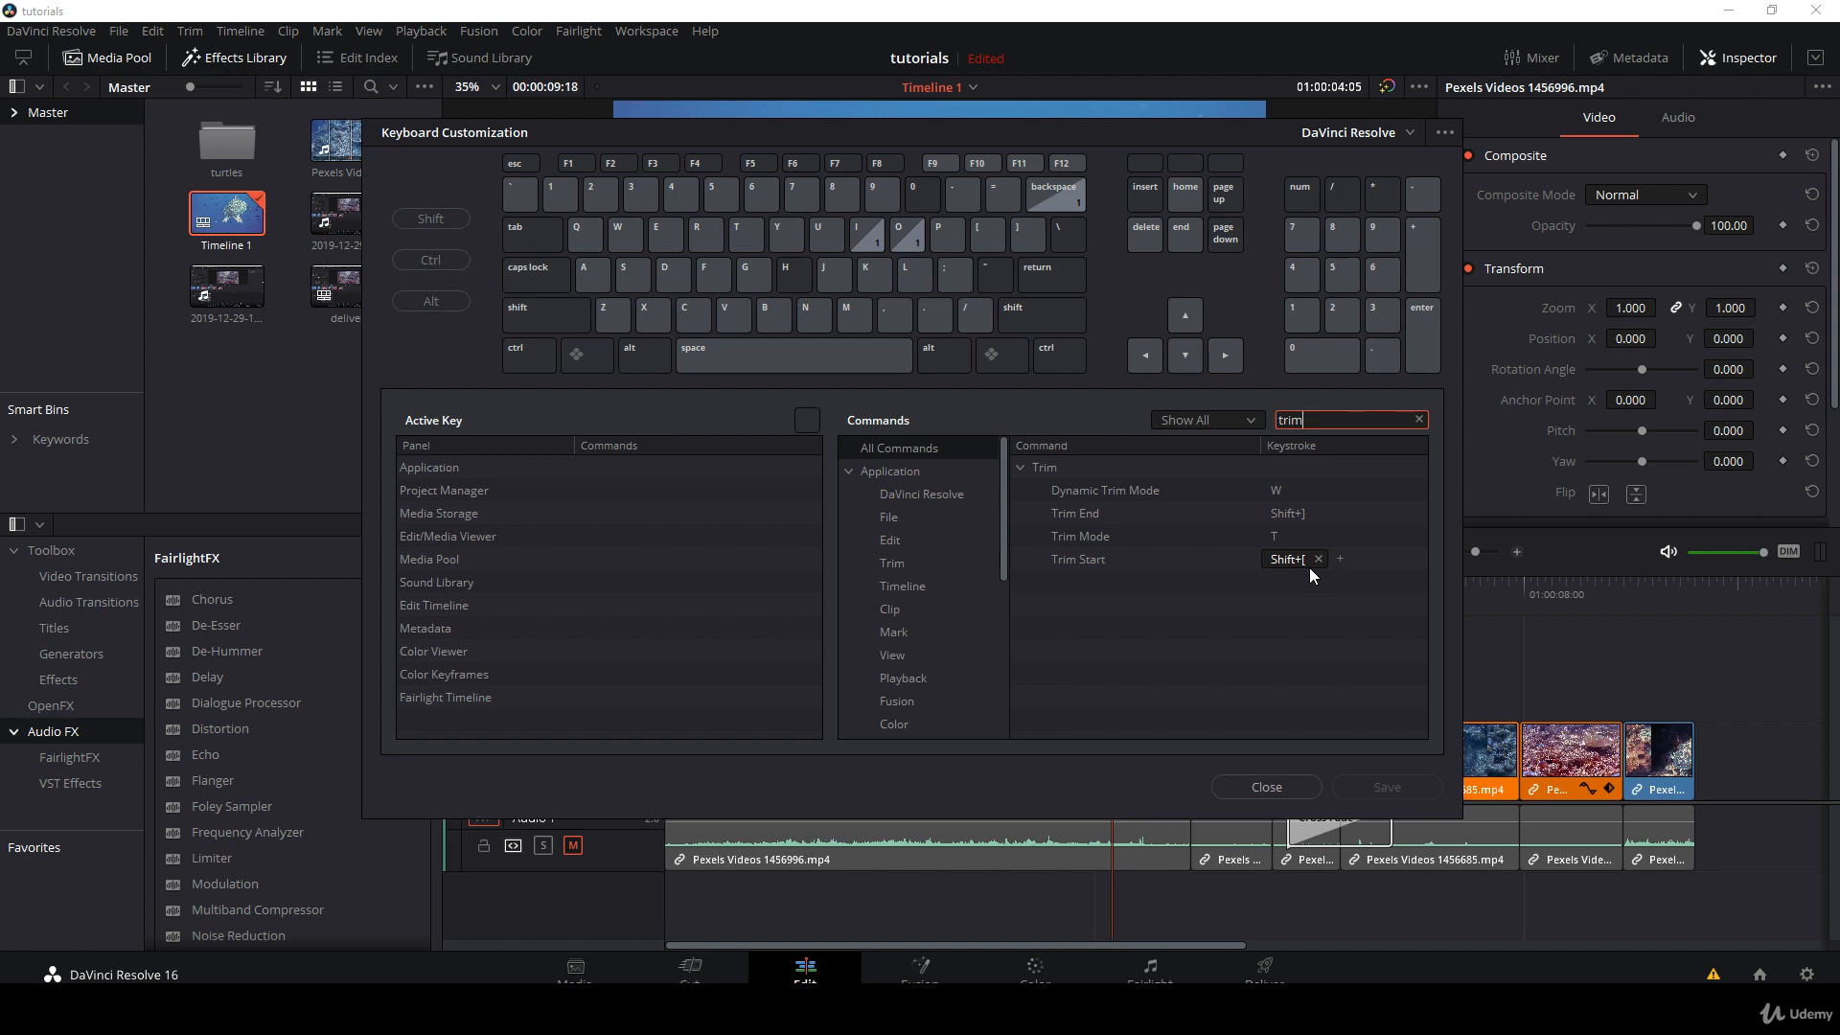
mouse_move(1302, 514)
click(1266, 787)
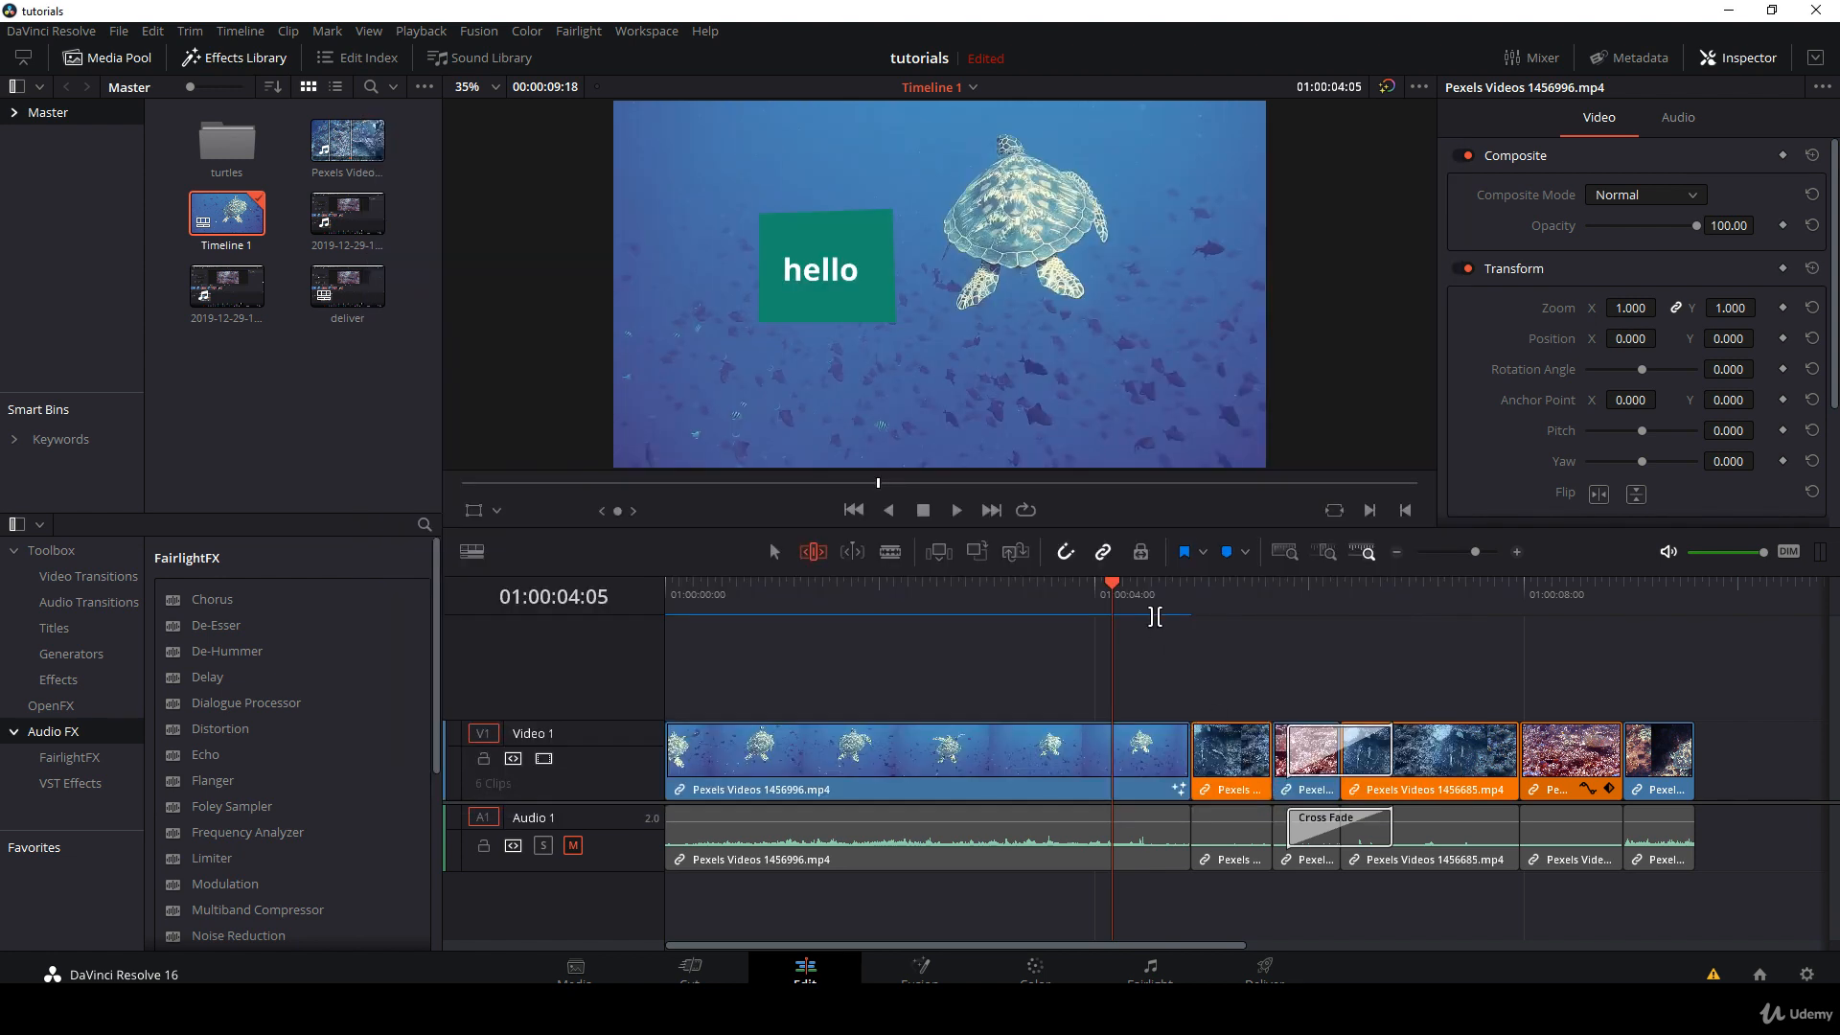
- Ripple-trim the second clip's start to the playhead at 01:00:05:04, and its end to the playhead at 01:00:05:08
drag(1141, 590, 1217, 589)
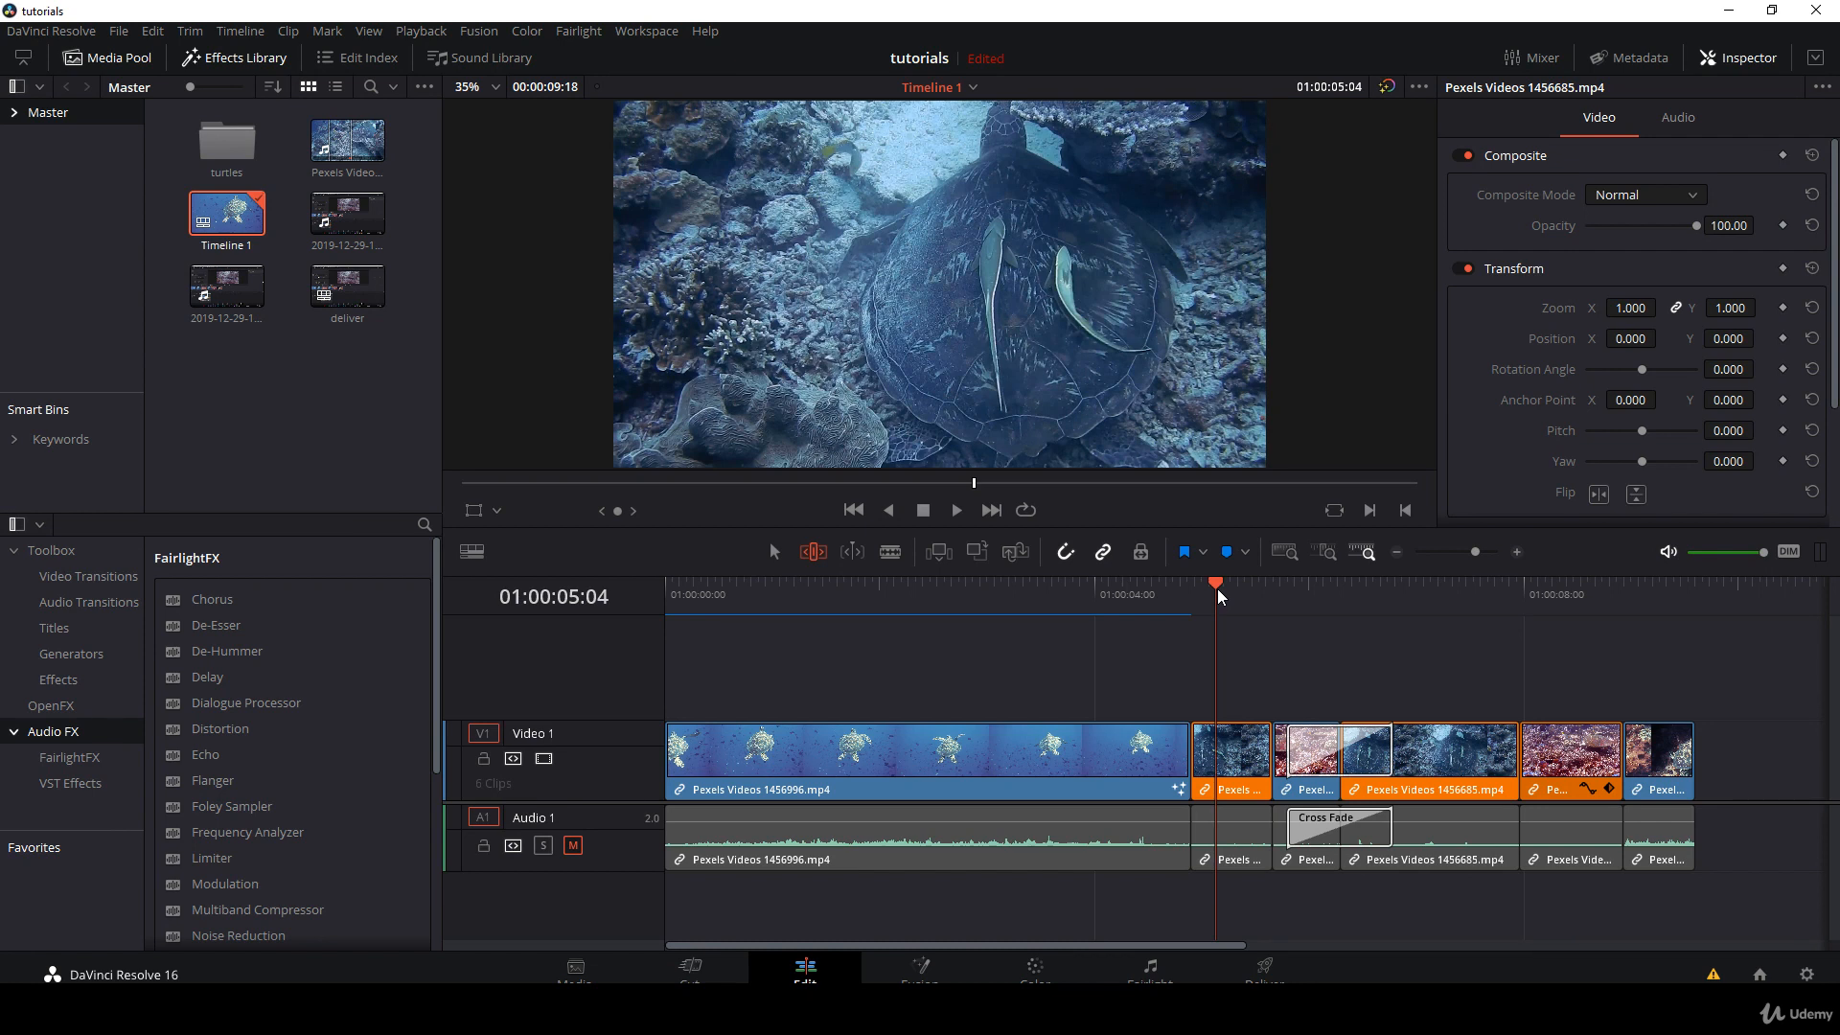
key(ctrl+shift+bracketleft)
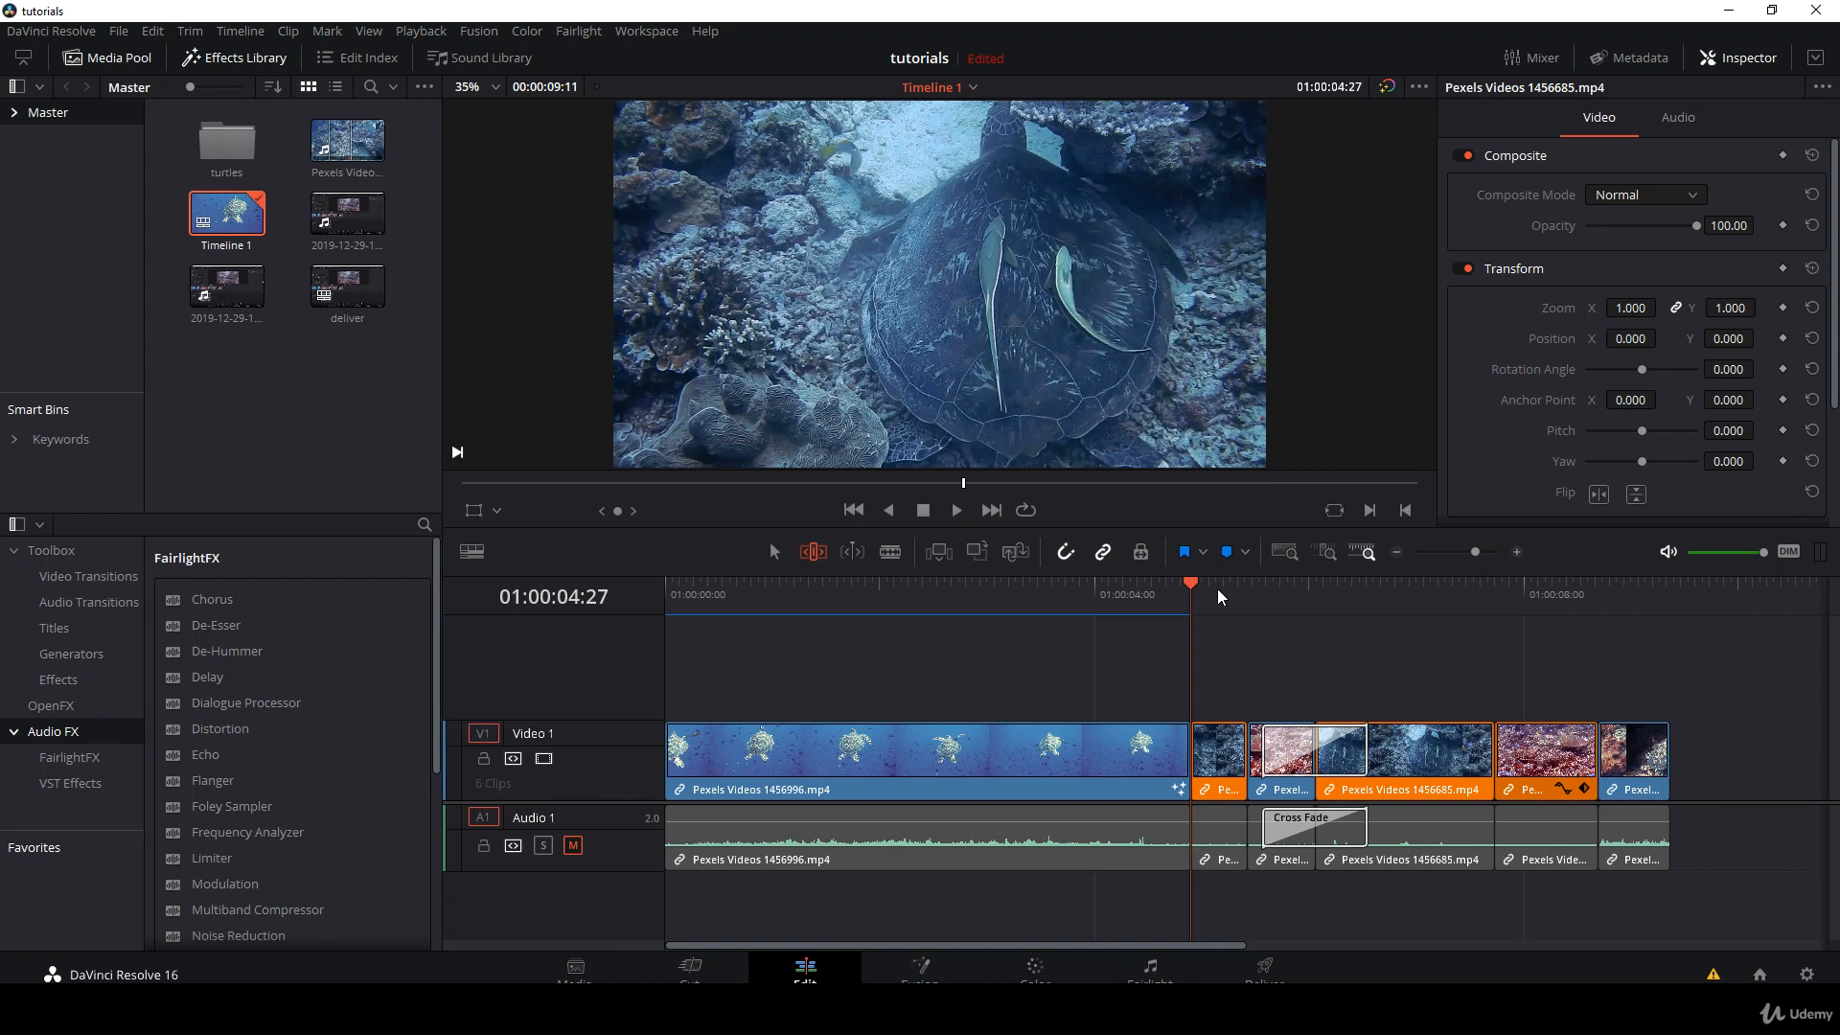
drag(1218, 589, 1230, 589)
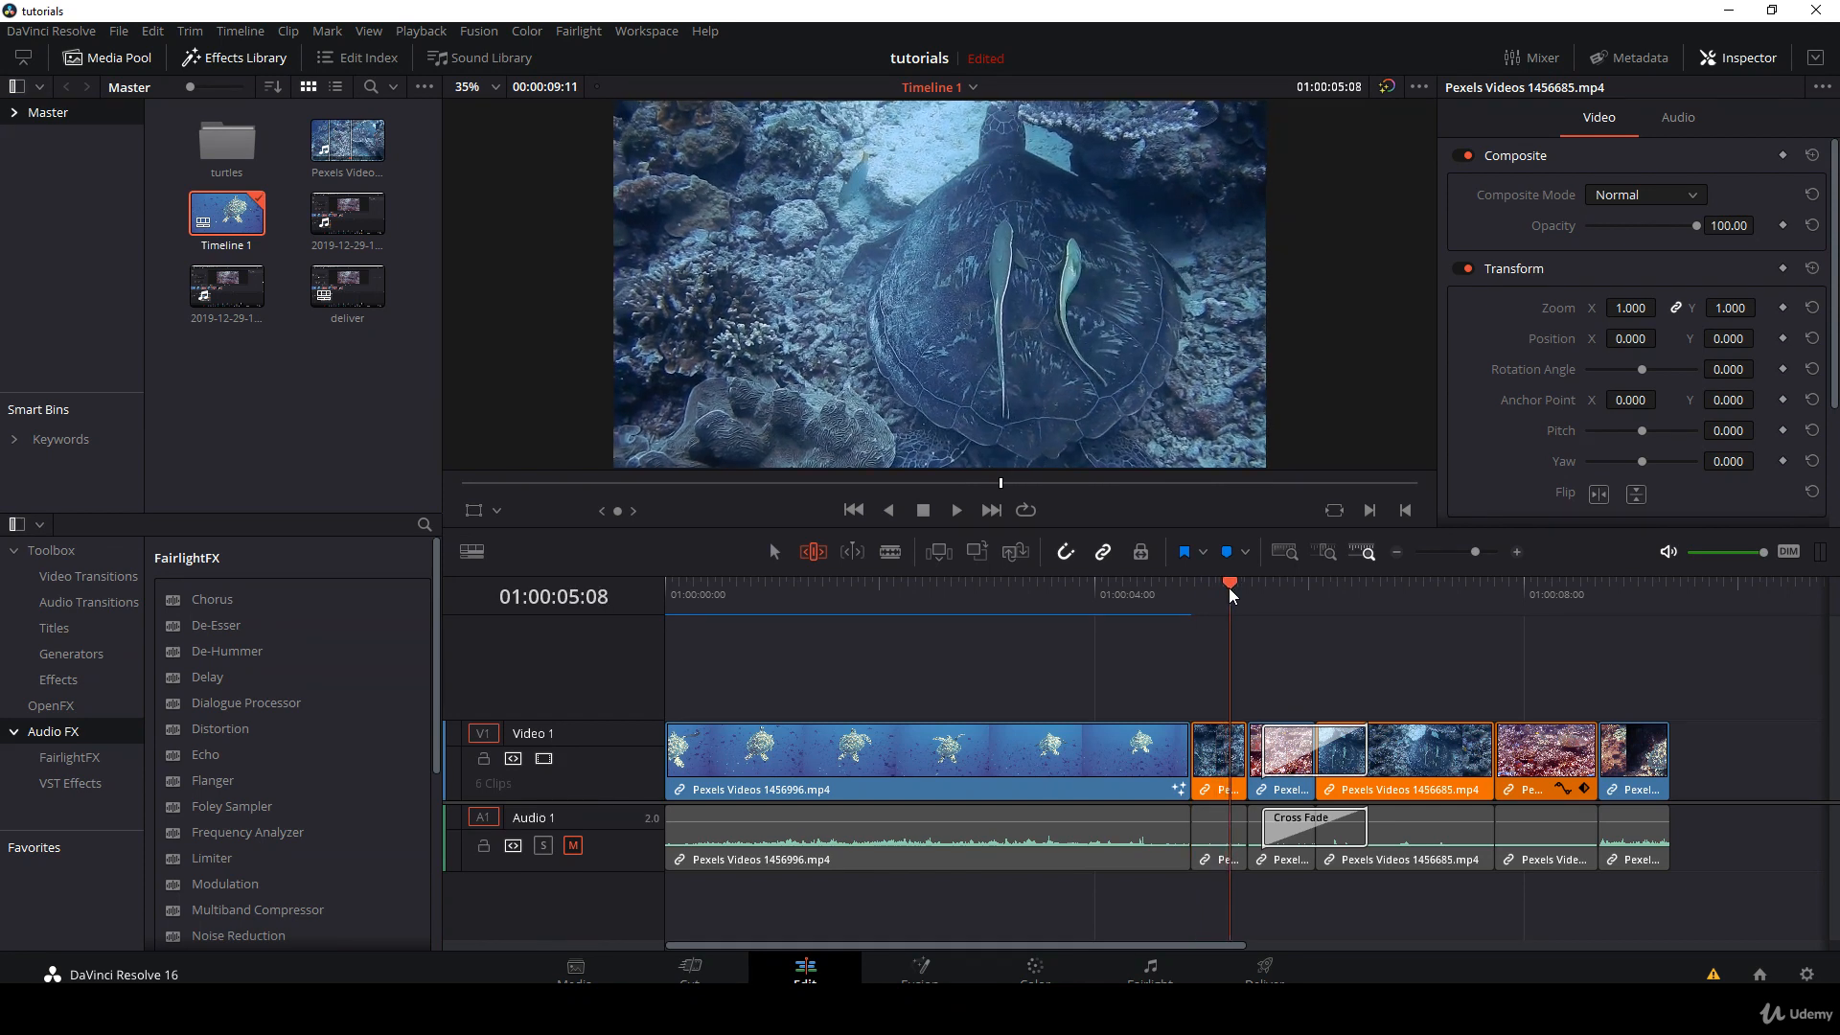
key(ctrl+shift+])
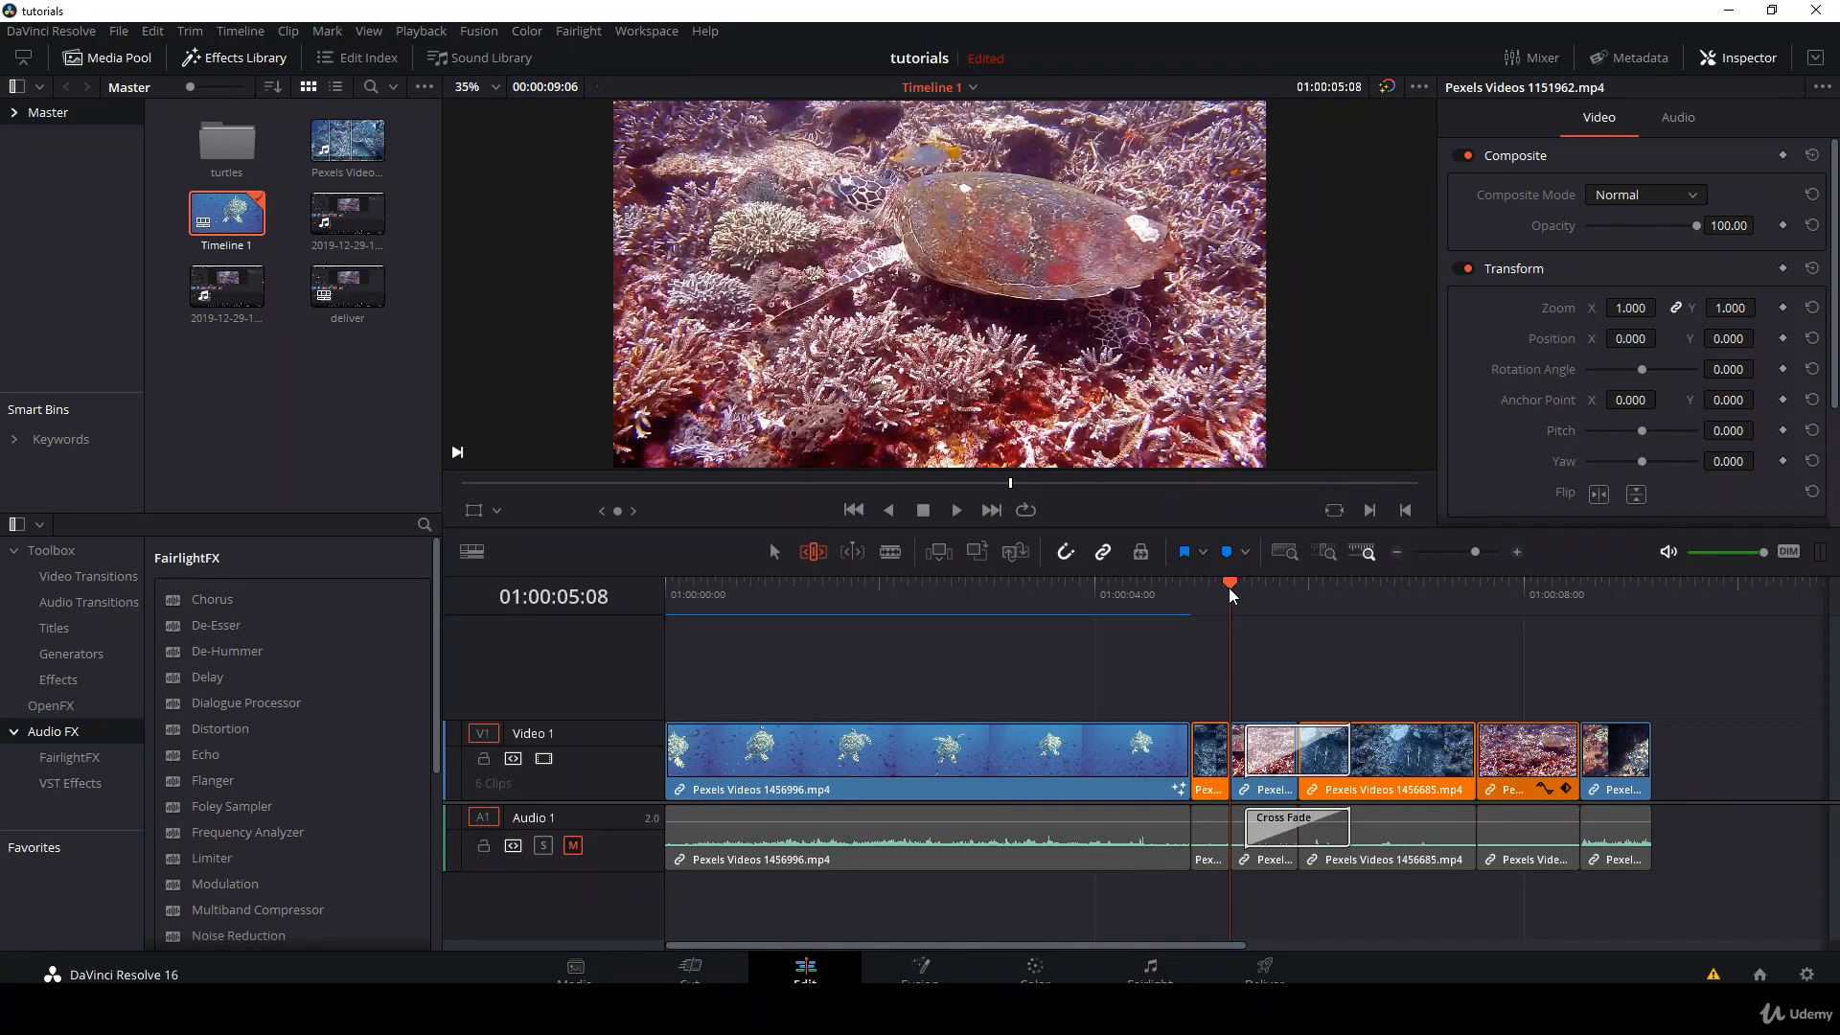
- Undo the last start and end trims on the second clip
key(ctrl+z)
key(ctrl+z)
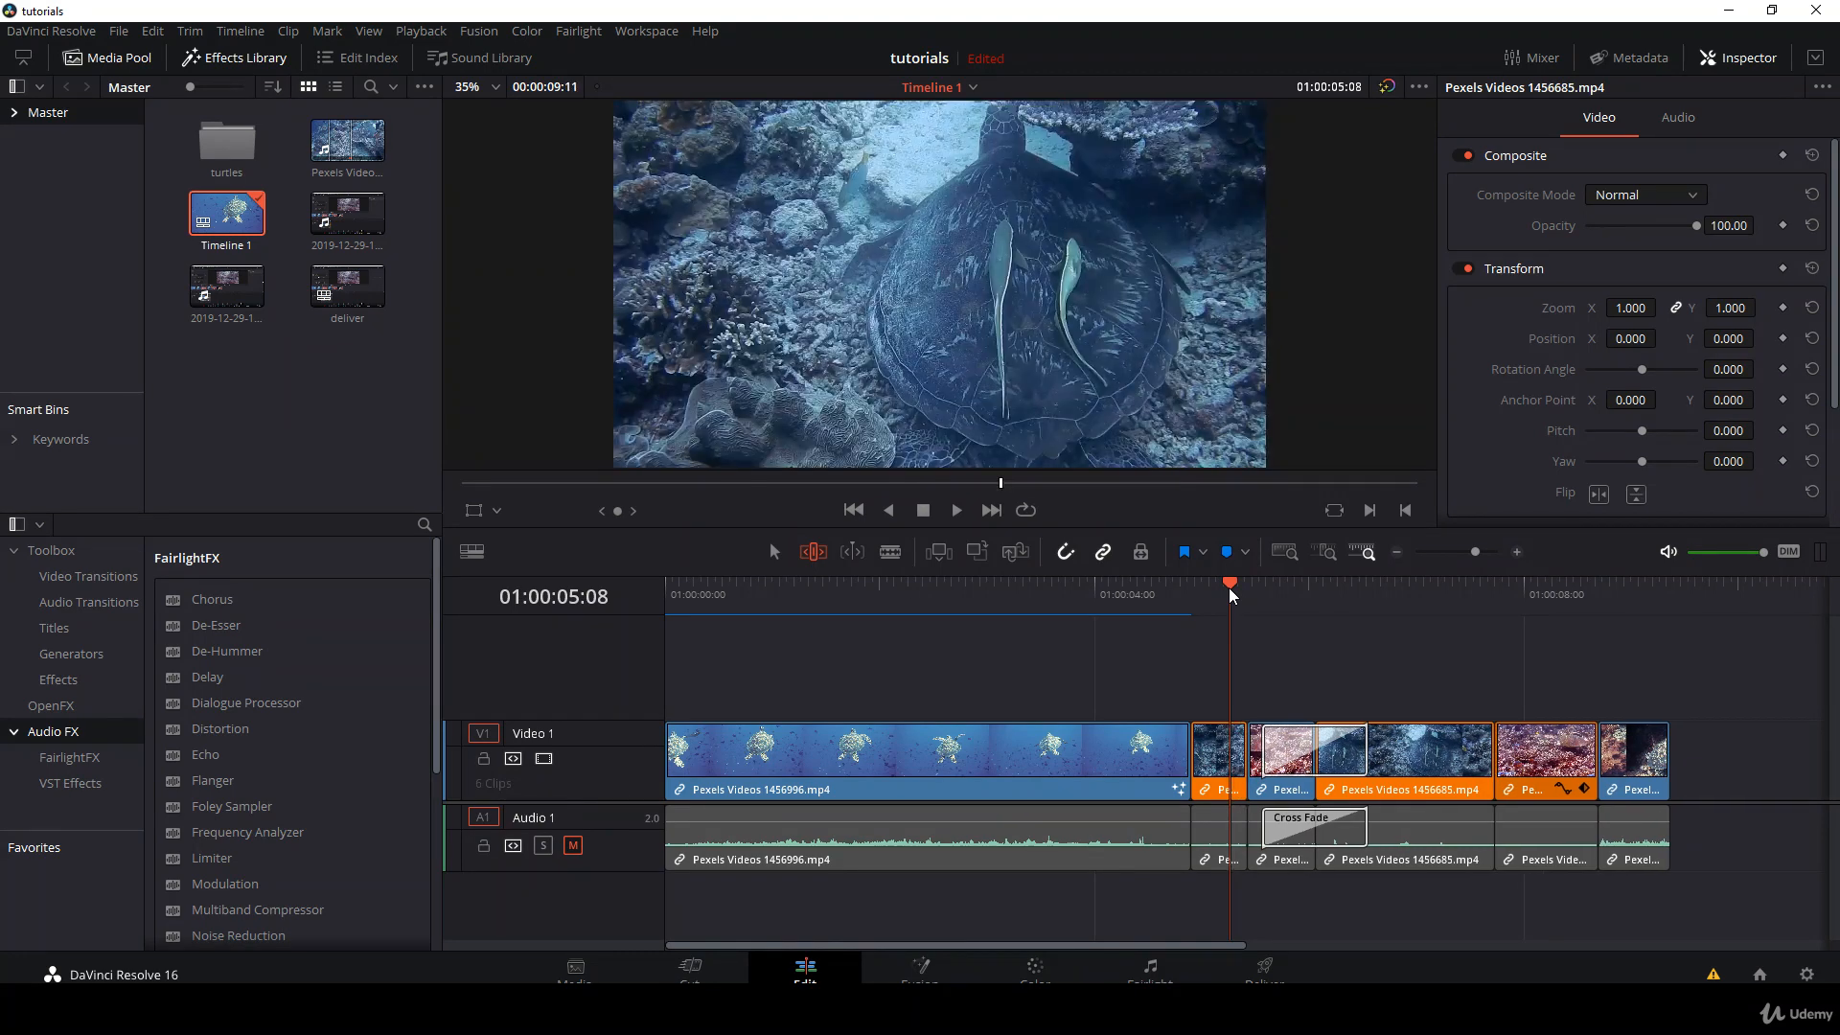
key(Right)
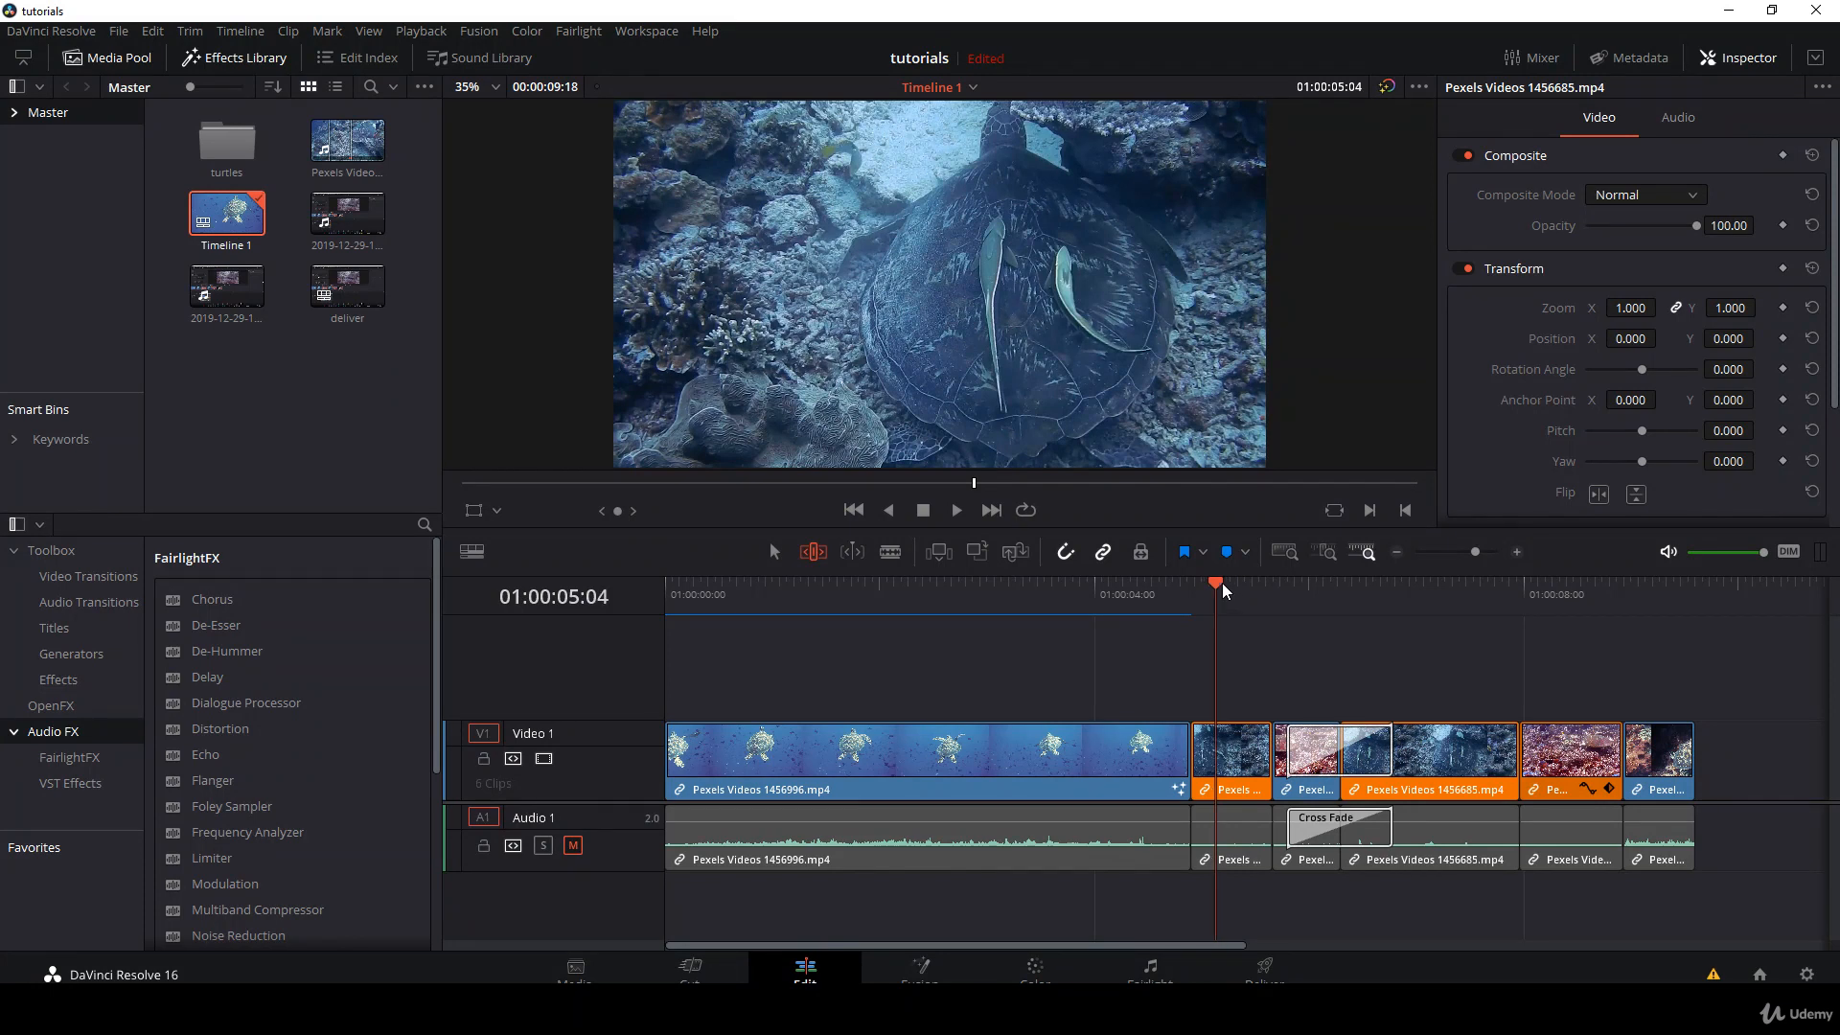
- Ripple-trim the second clip's start to the playhead at 01:00:05:05, and the third clip's end at about 01:00:05:20
mouse_move(1222, 583)
mouse_down()
mouse_move(1263, 583)
mouse_move(1096, 585)
mouse_move(1219, 596)
mouse_up()
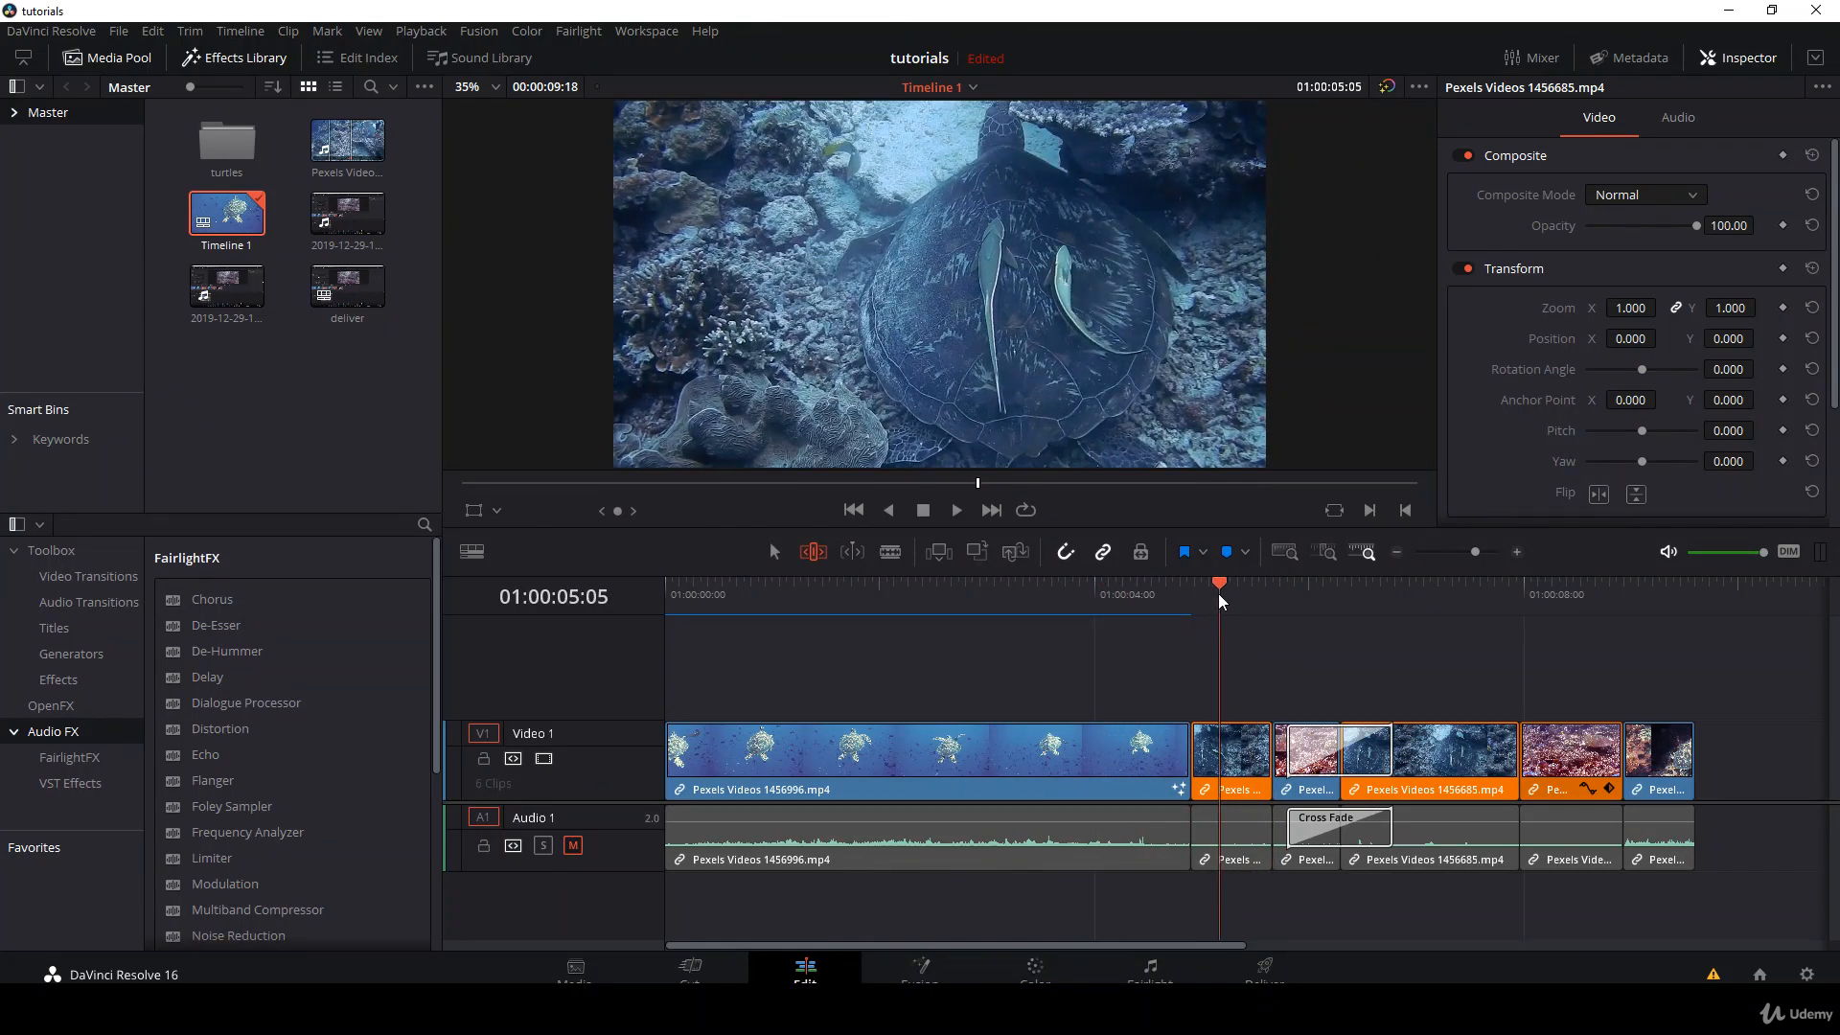
key(ctrl+shift+bracketleft)
key(space)
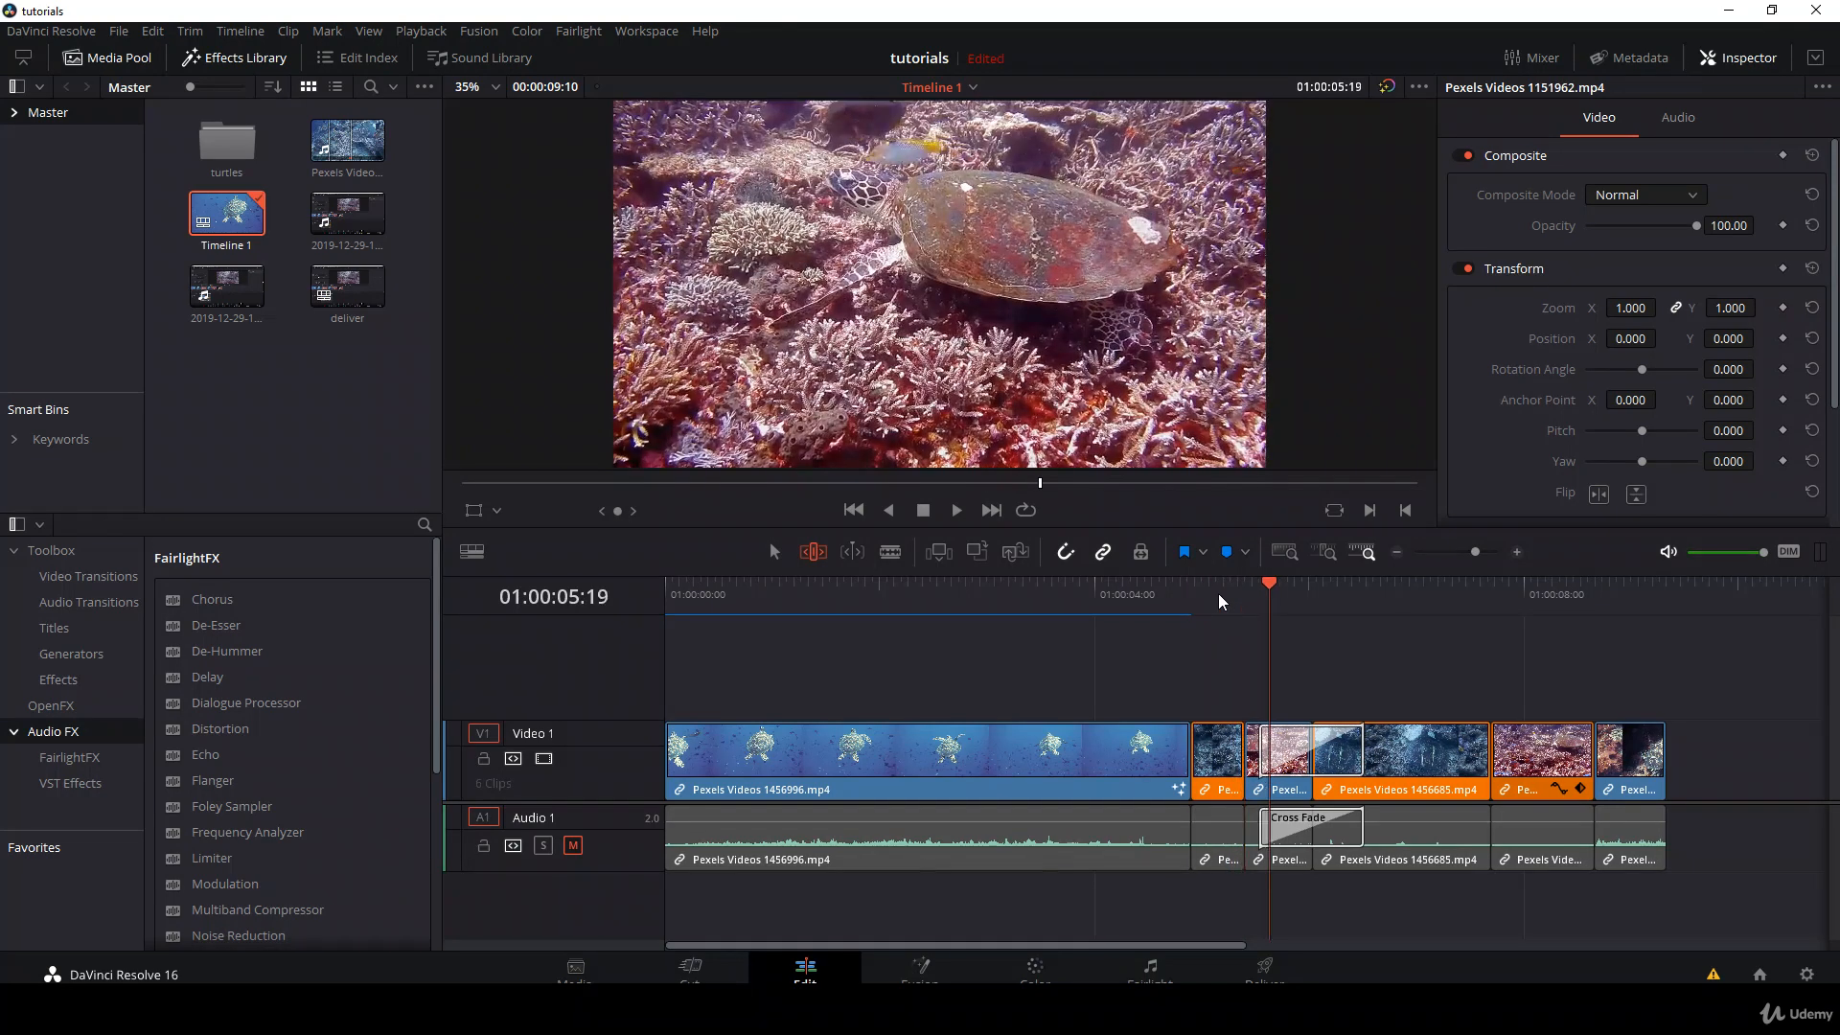
key(ctrl+shift+bracketright)
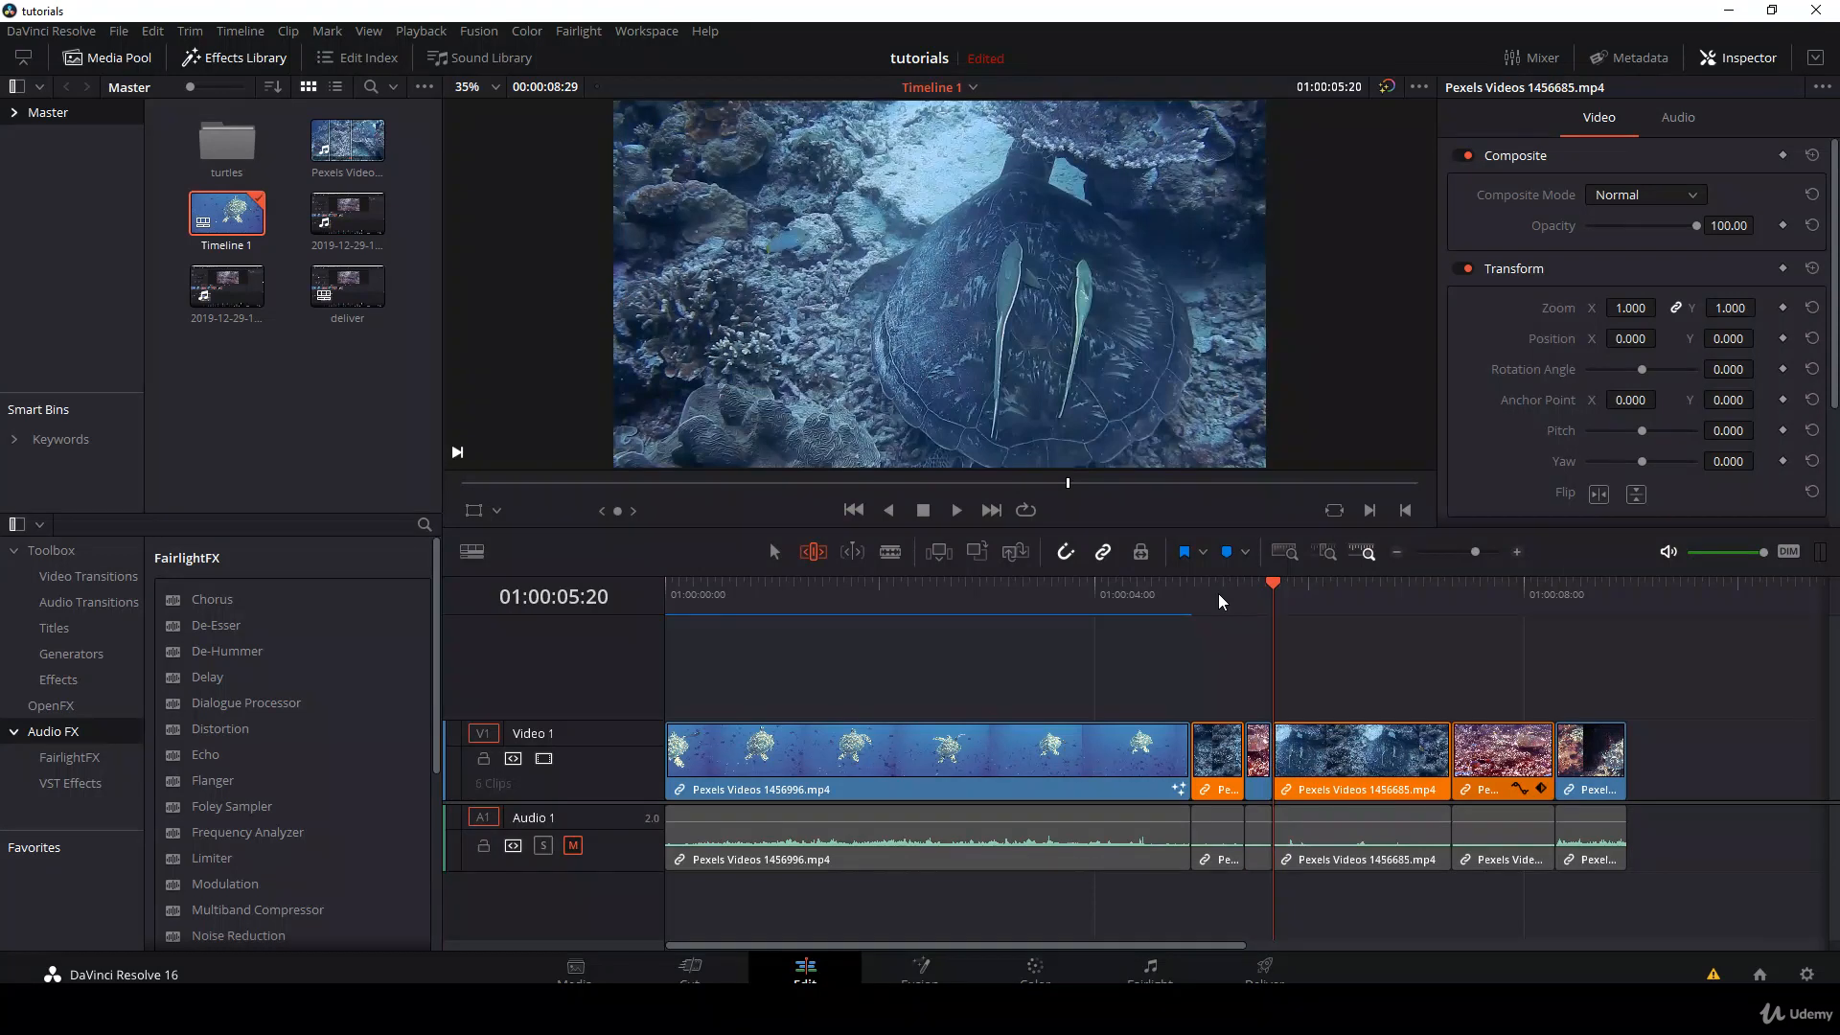
- Play into the fourth clip and ripple-trim both its start and its end, placing the end cut at 01:00:06:12
key(space)
key(space)
key(ctrl+shift+bracketleft)
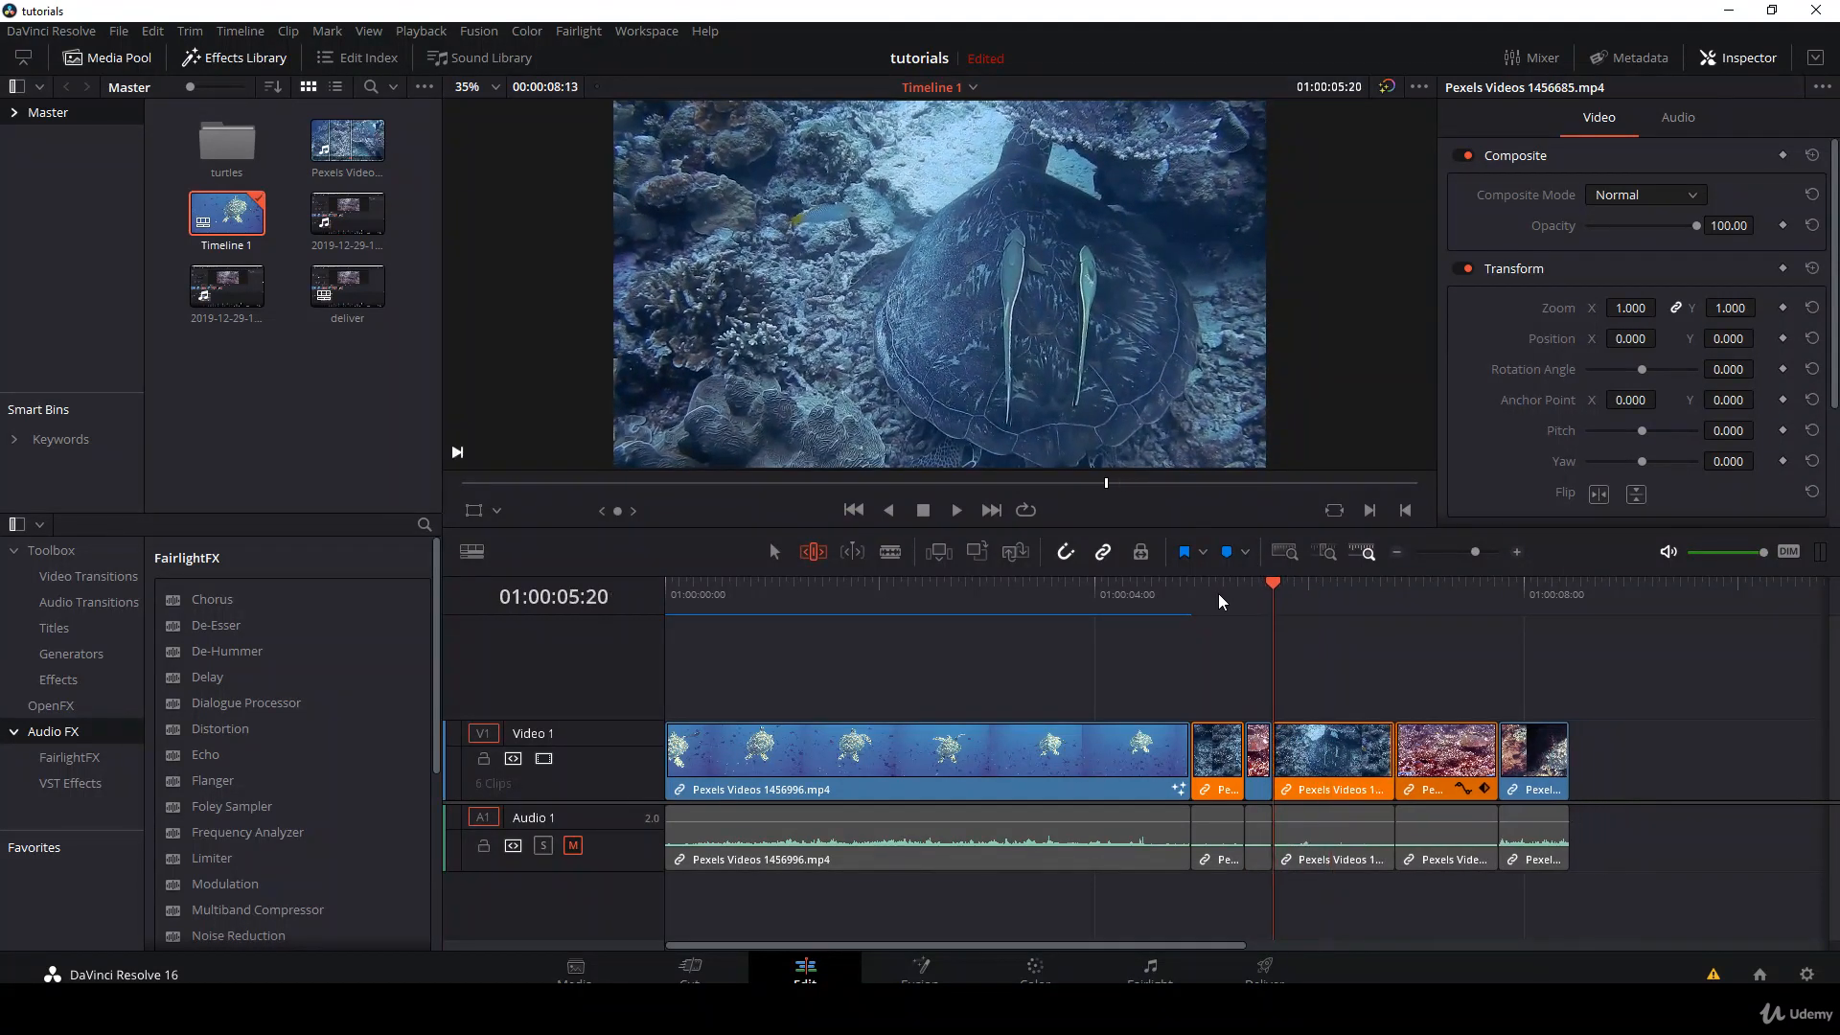
key(space)
key(space)
key(ctrl+shift+bracketright)
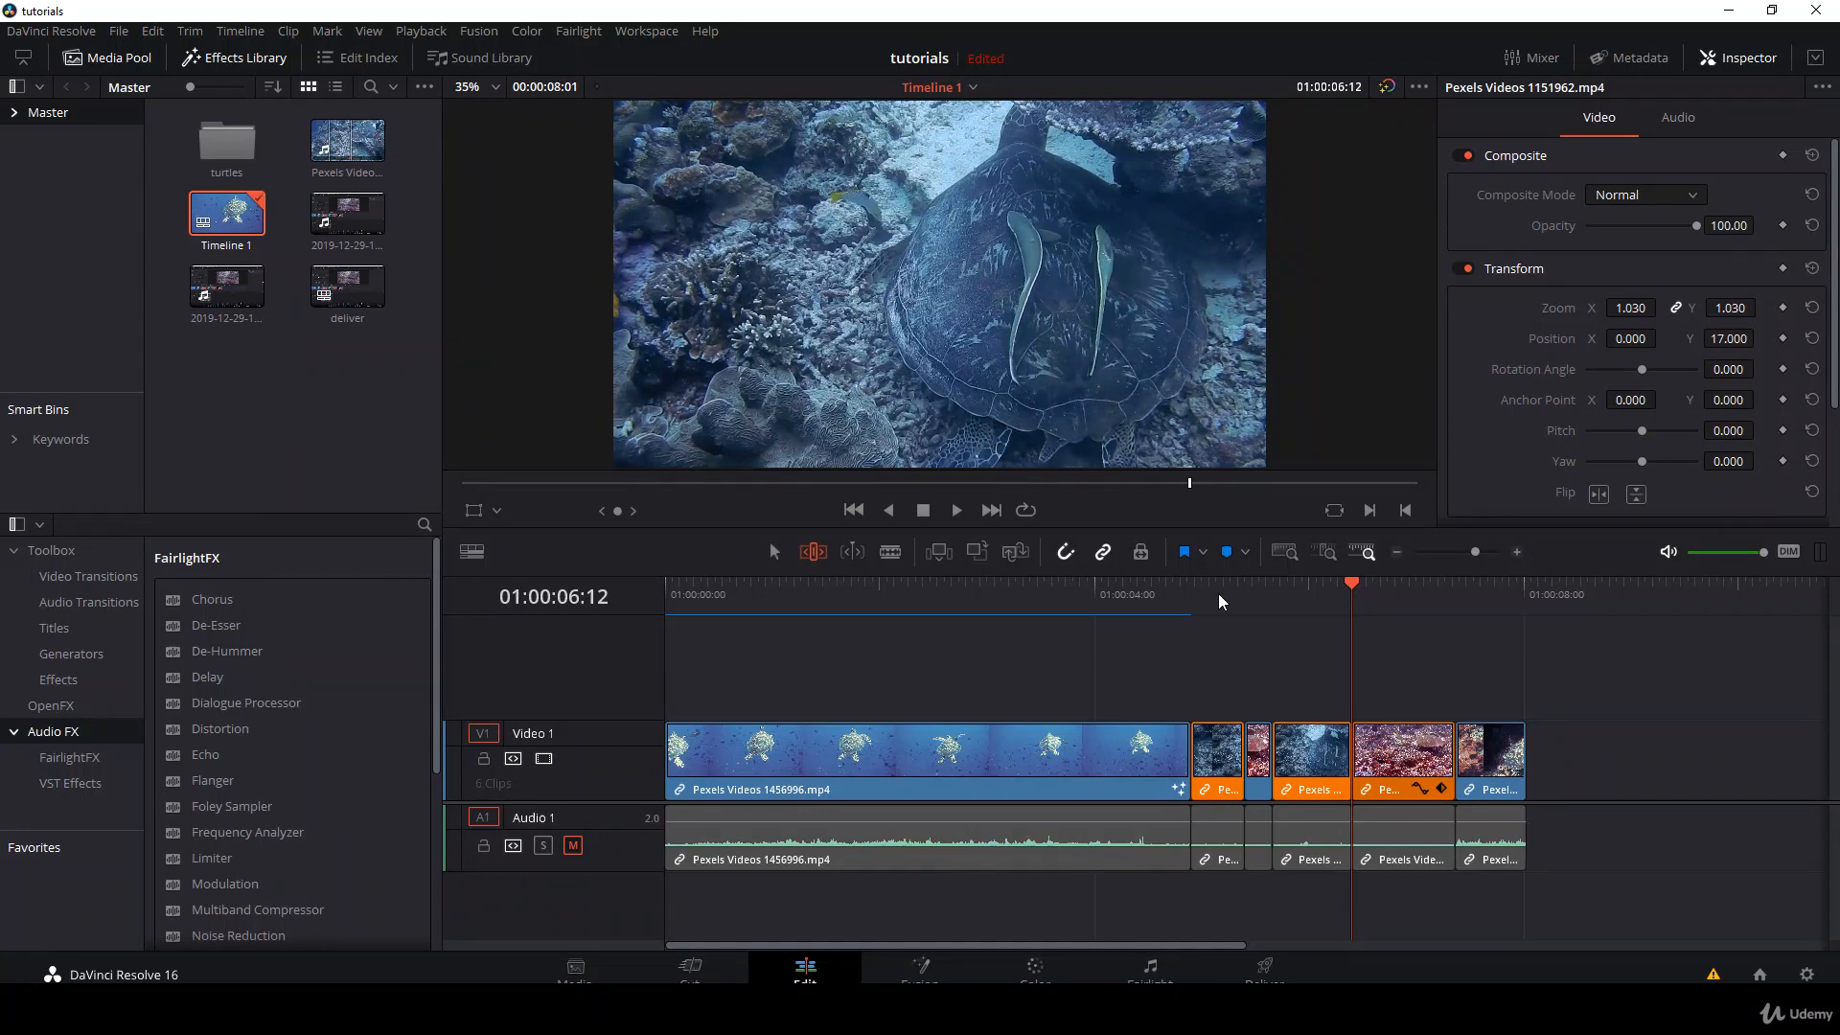
- Return the playhead to the second clip at 01:00:05:05 and enable Selection Follows Playhead for the timeline
click(1244, 587)
click(1219, 587)
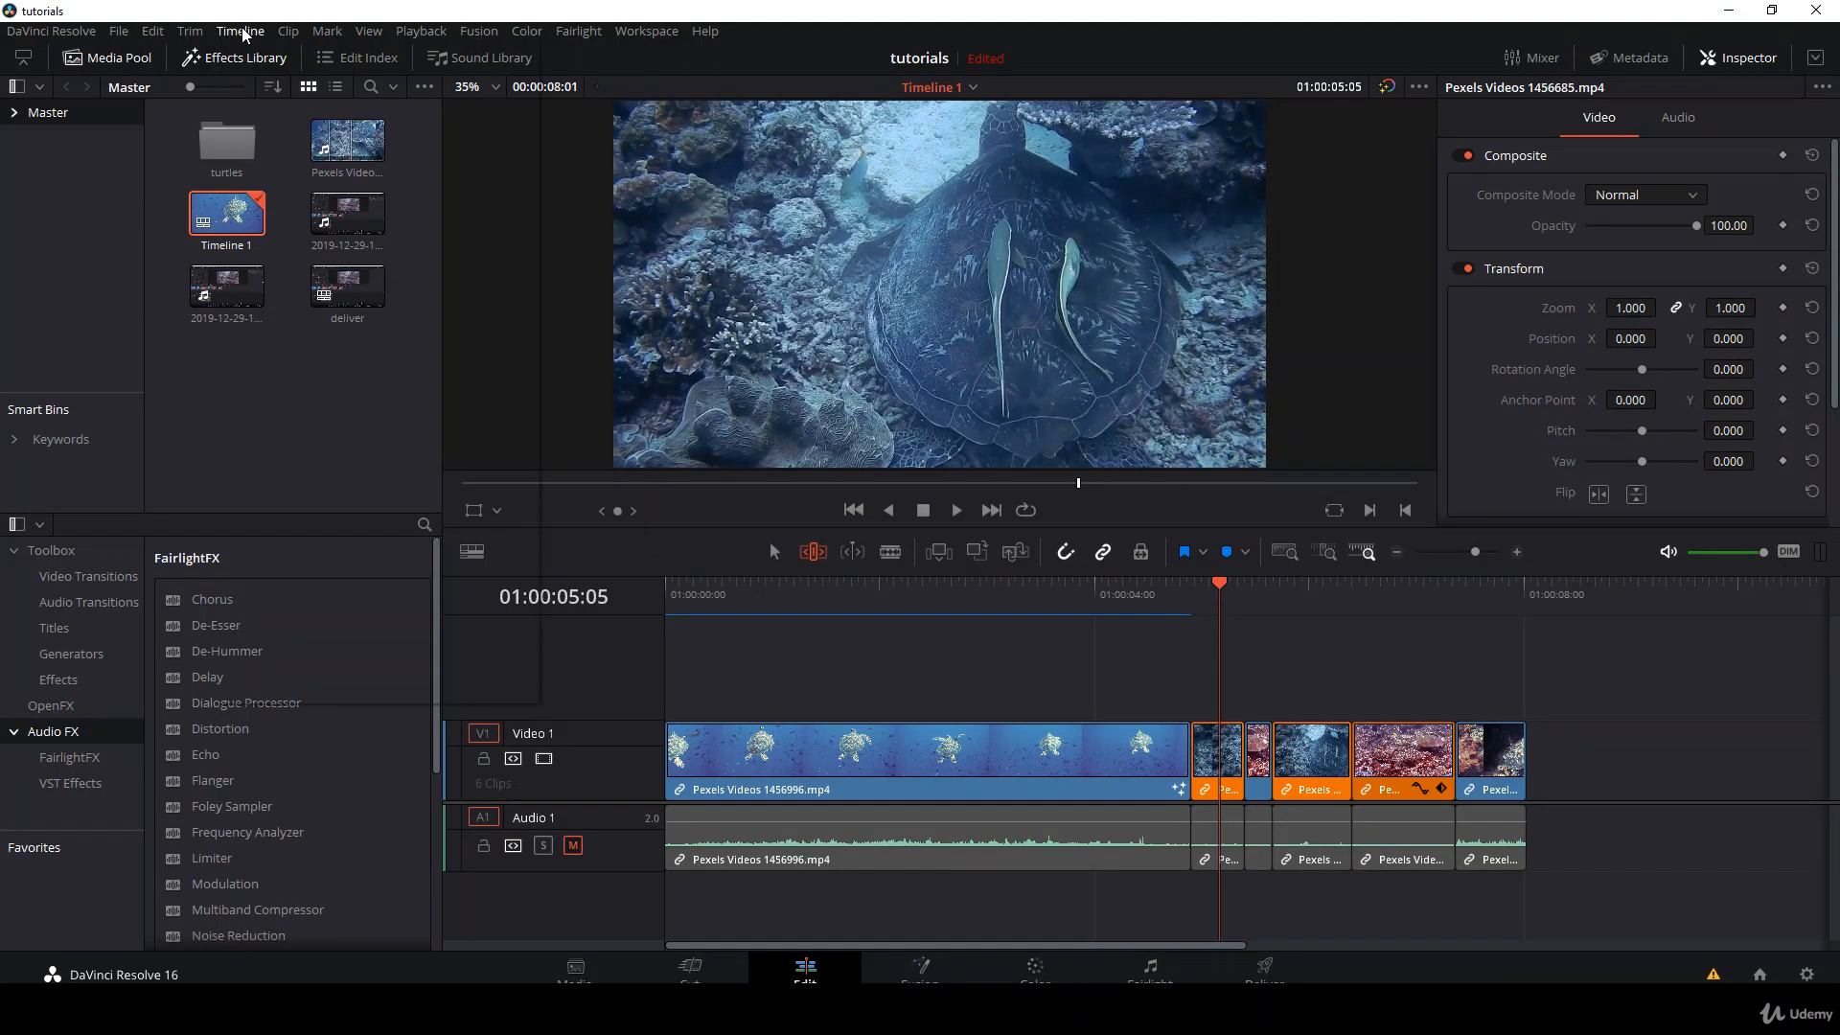
click(242, 30)
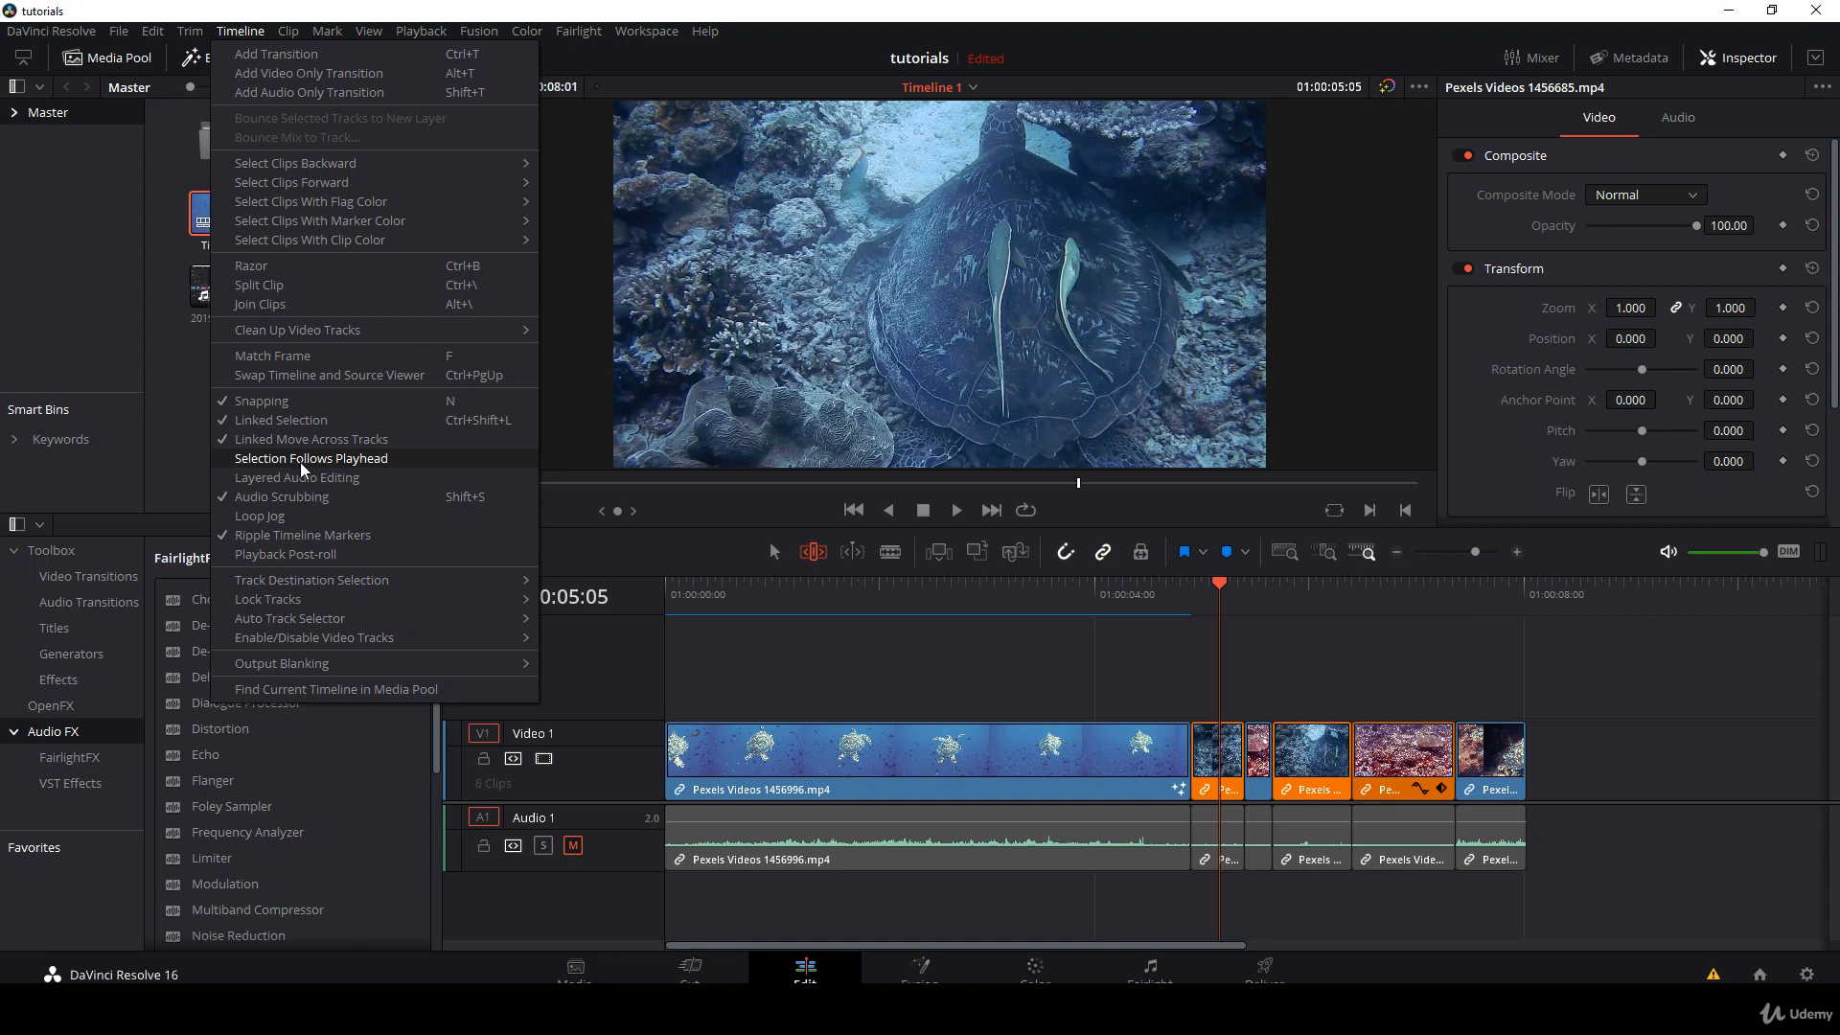
click(372, 461)
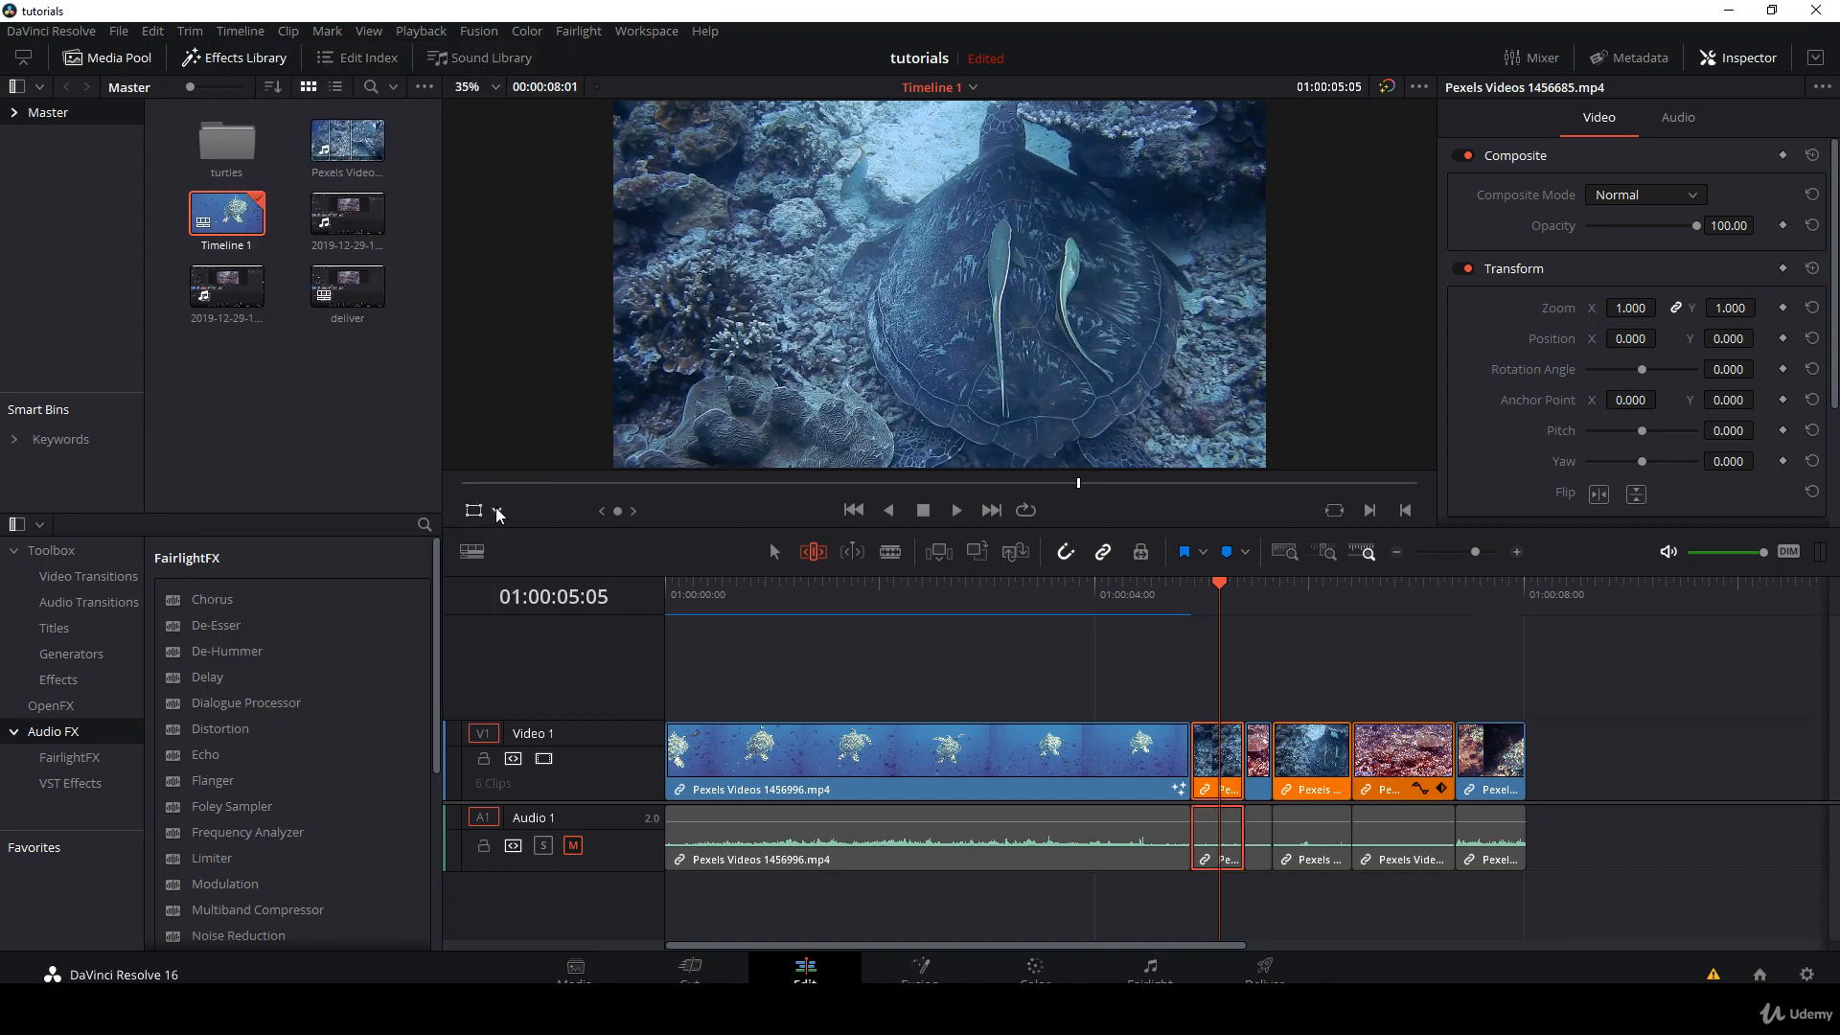
- Play the timeline from near the end of the first clip and ripple-trim the fourth and fifth clips during playback
drag(1198, 586, 1110, 588)
key(space)
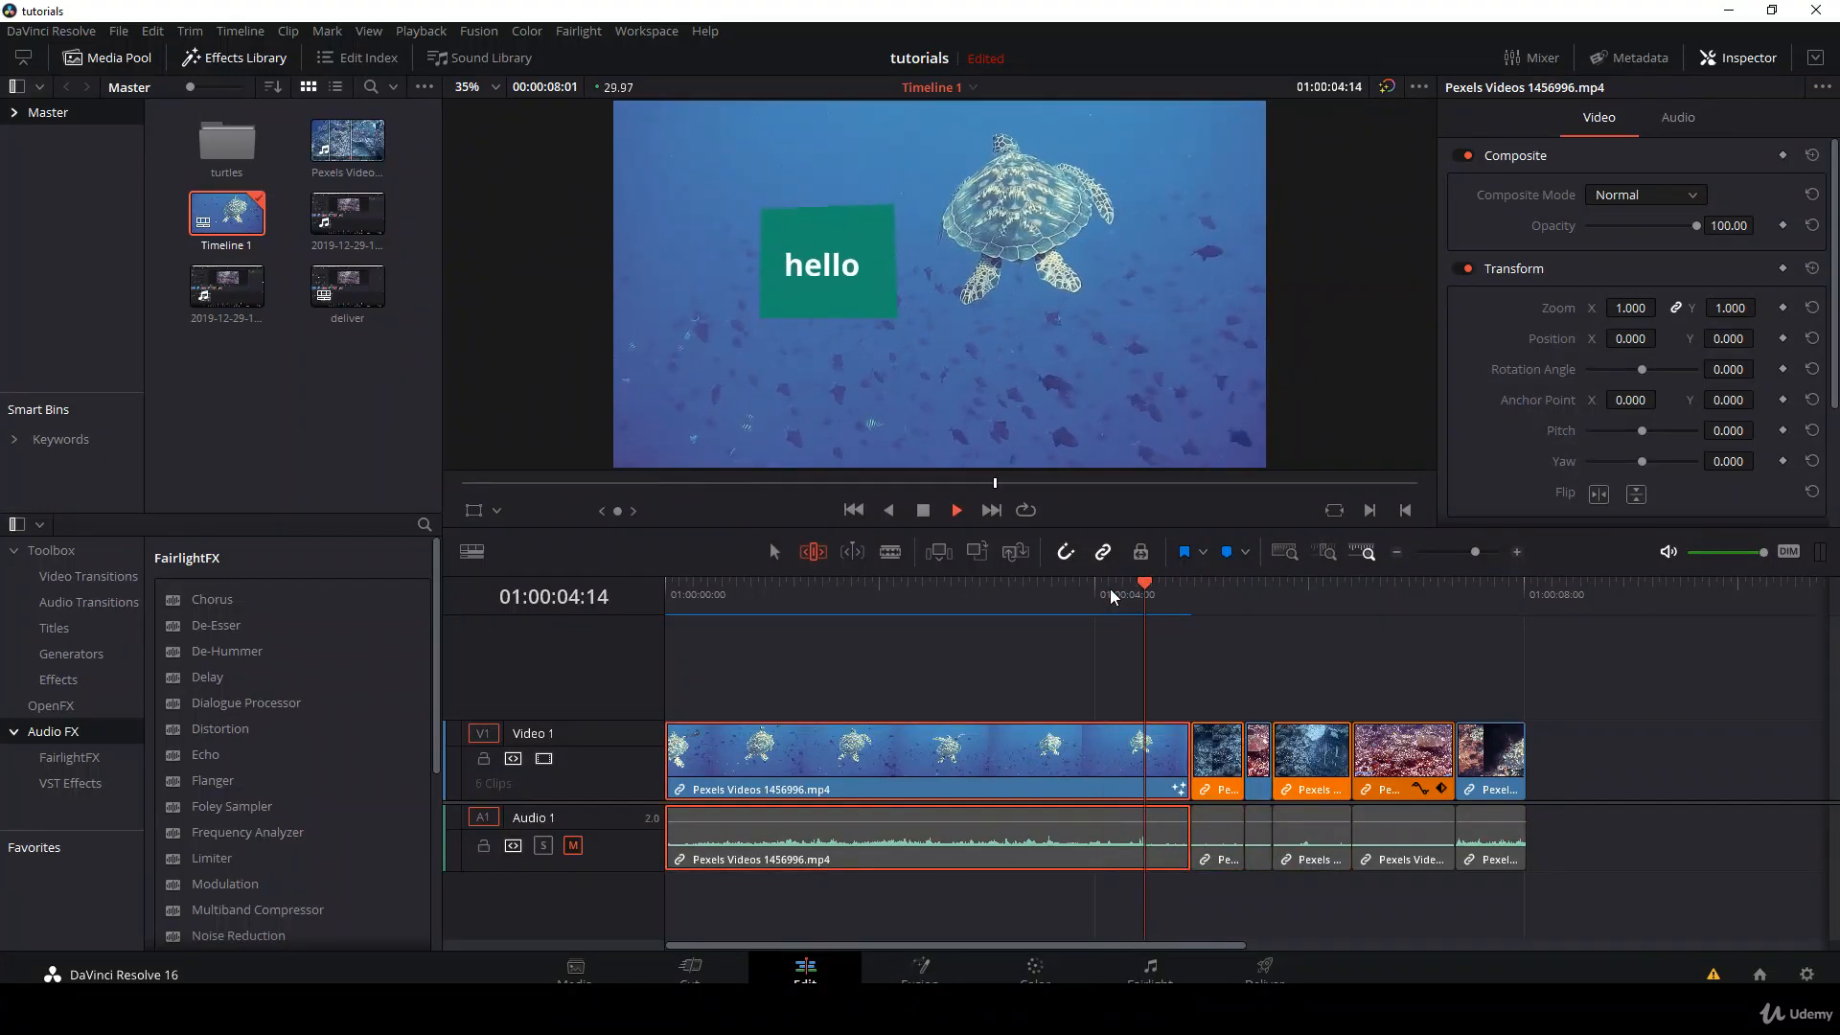
key(space)
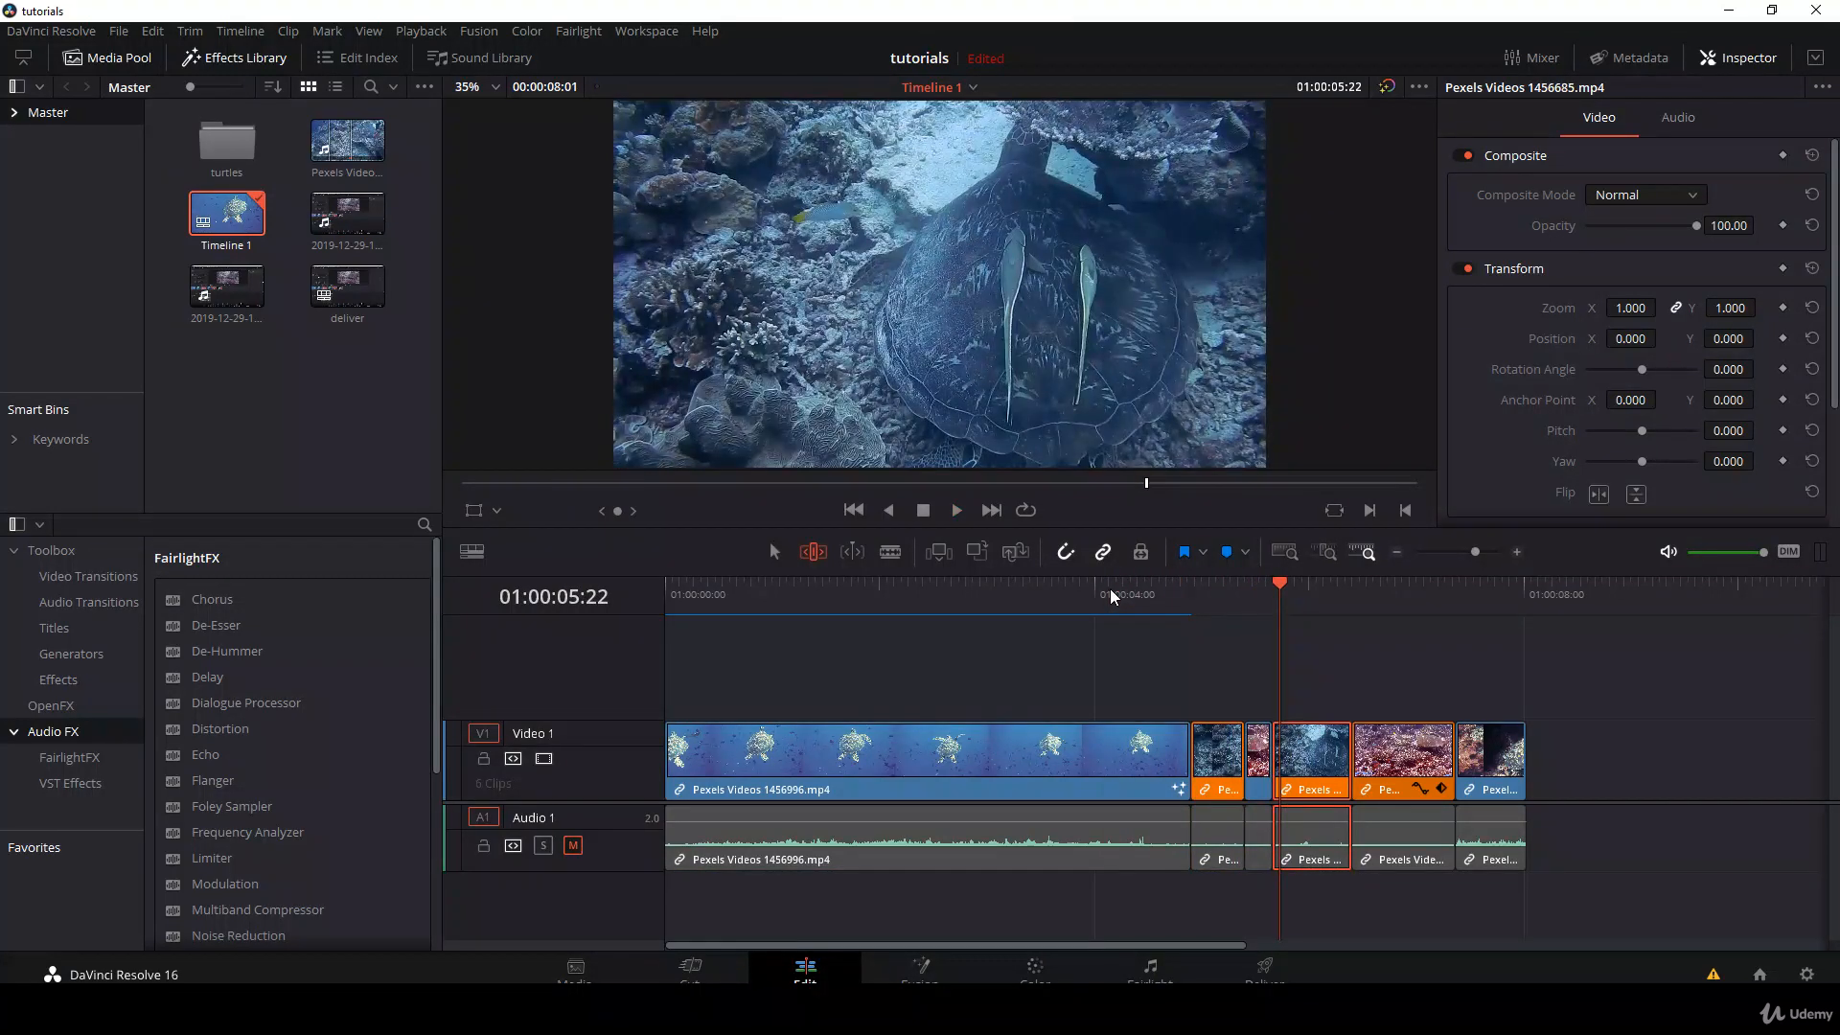
key(space)
key(ctrl+shift+[)
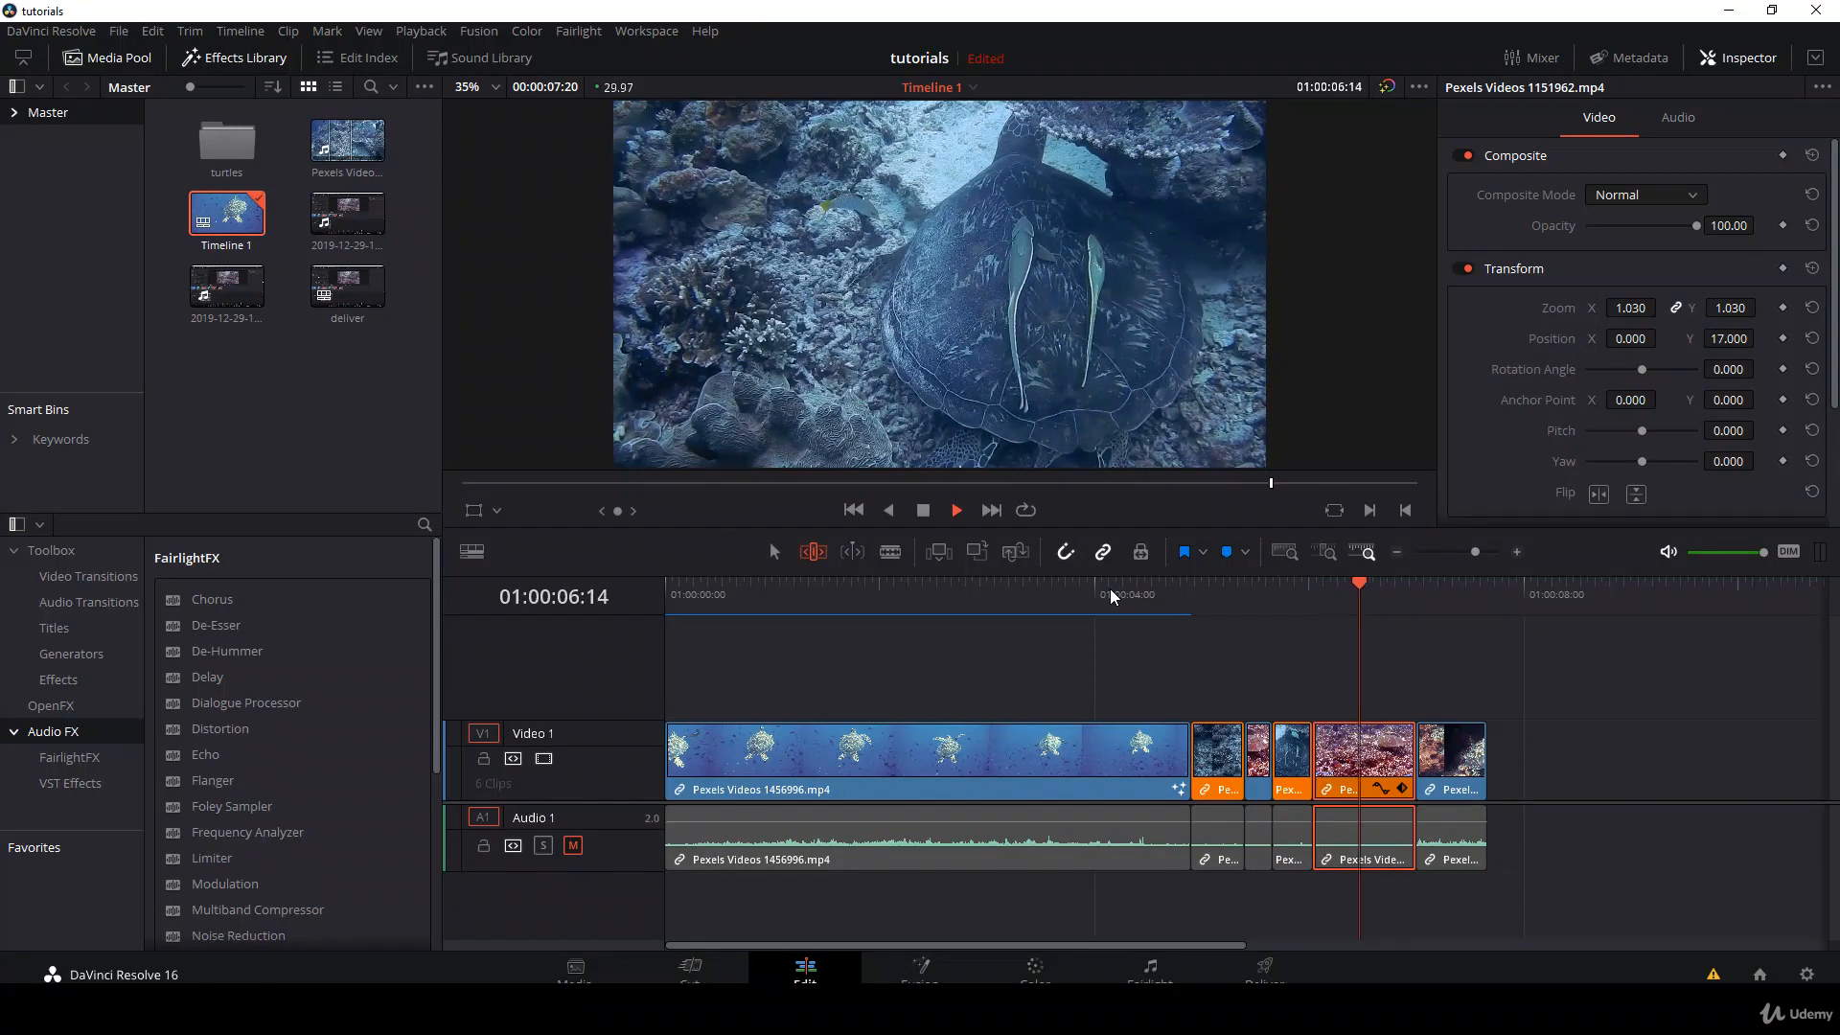
key(ctrl+shift+[)
key(ctrl+shift+[)
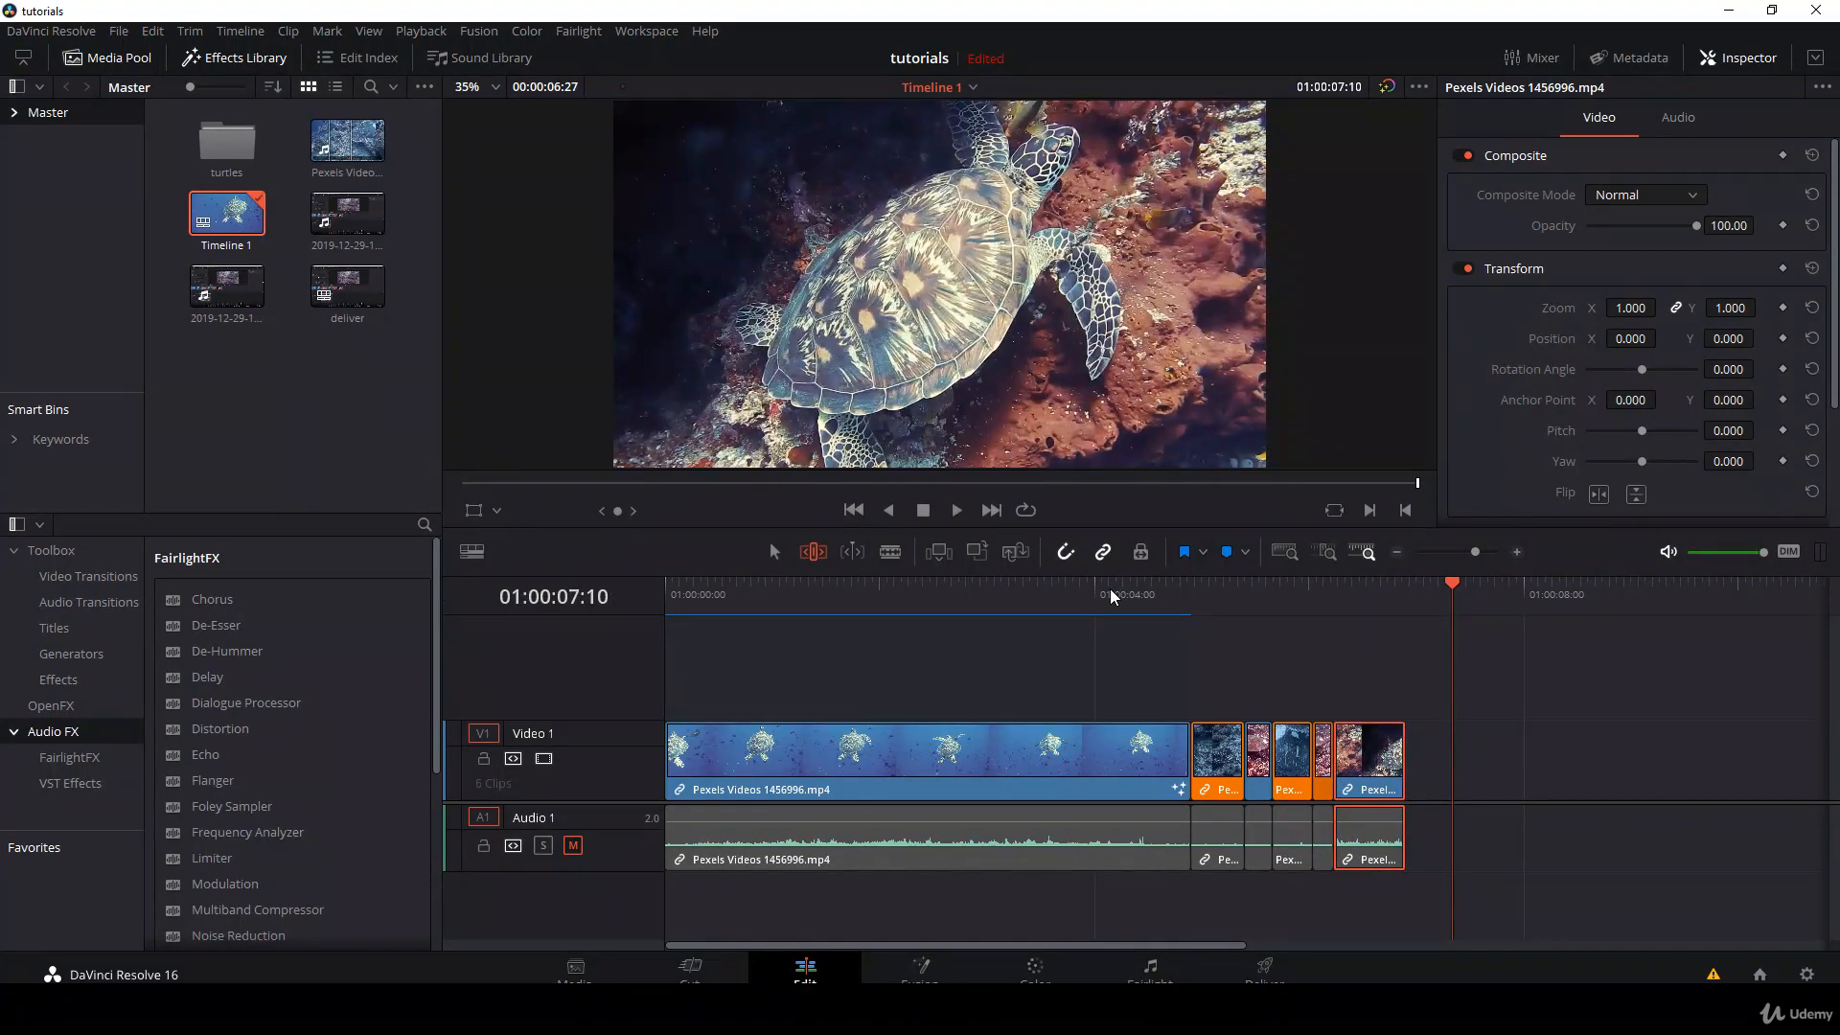
- Place the playhead over the second clip at 01:00:05:02 and ripple-delete that clip
click(1194, 586)
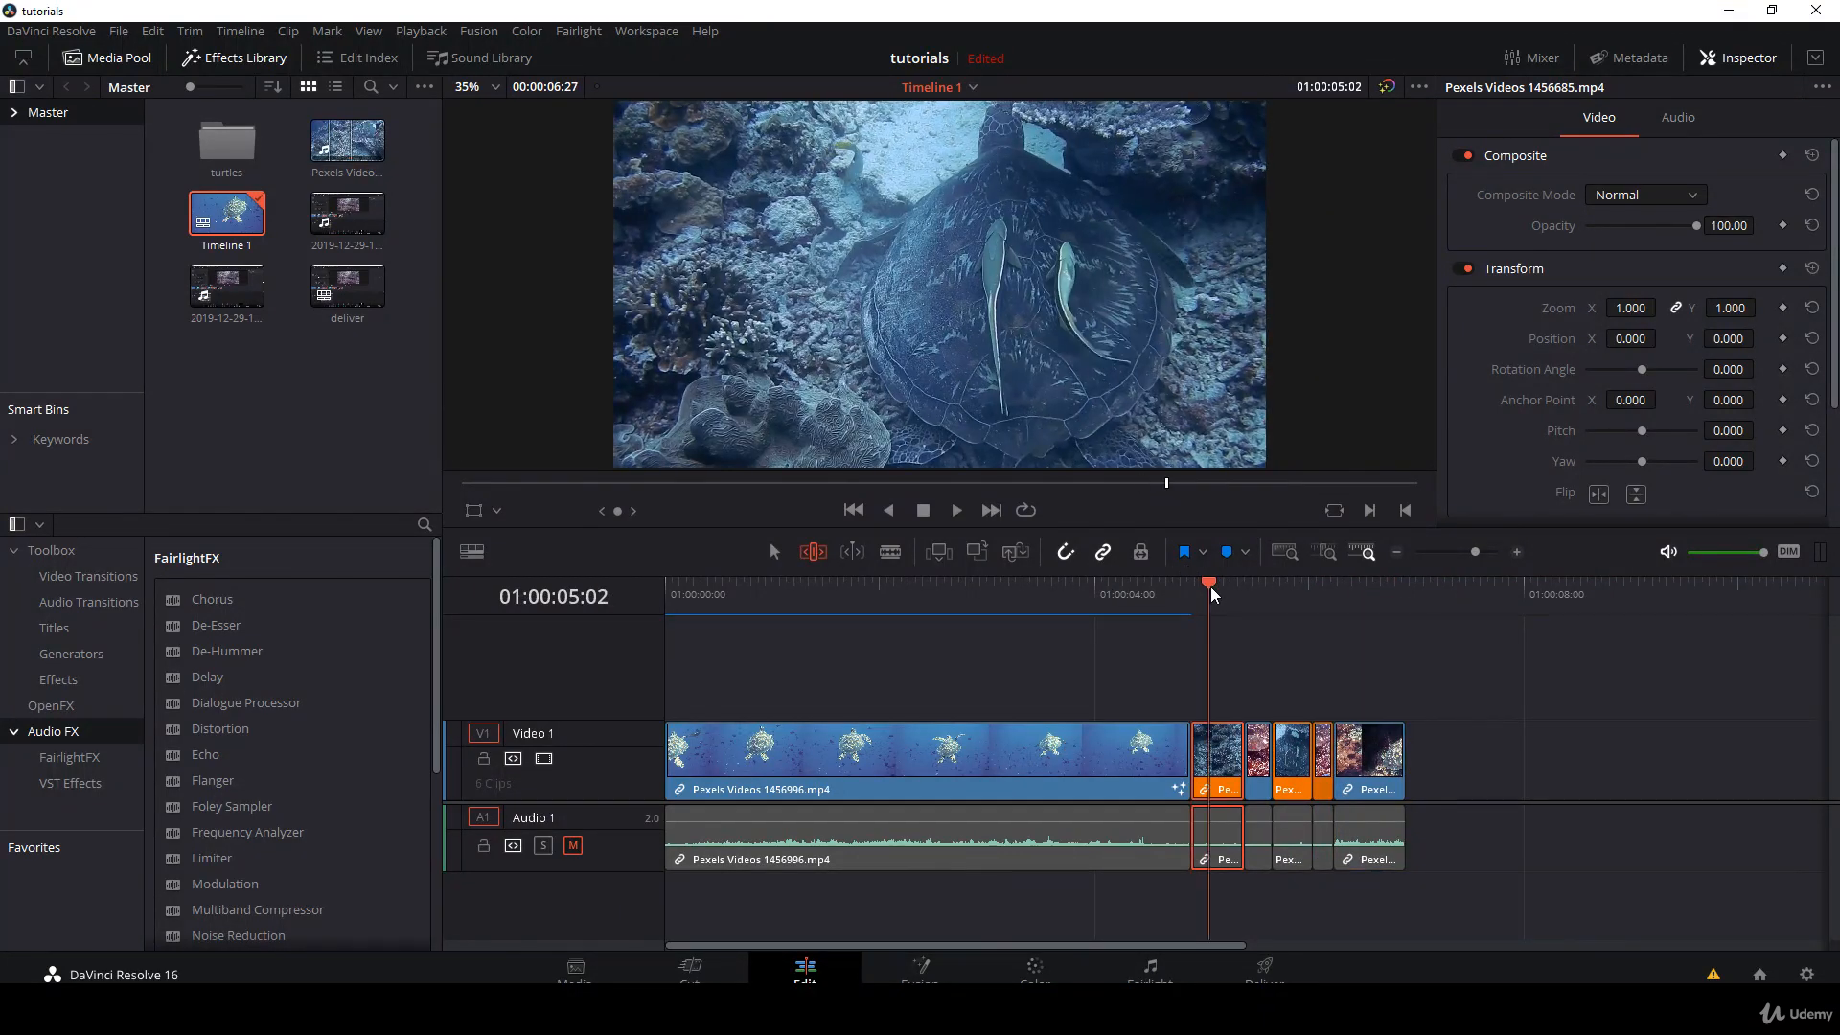
drag(1171, 585, 1211, 585)
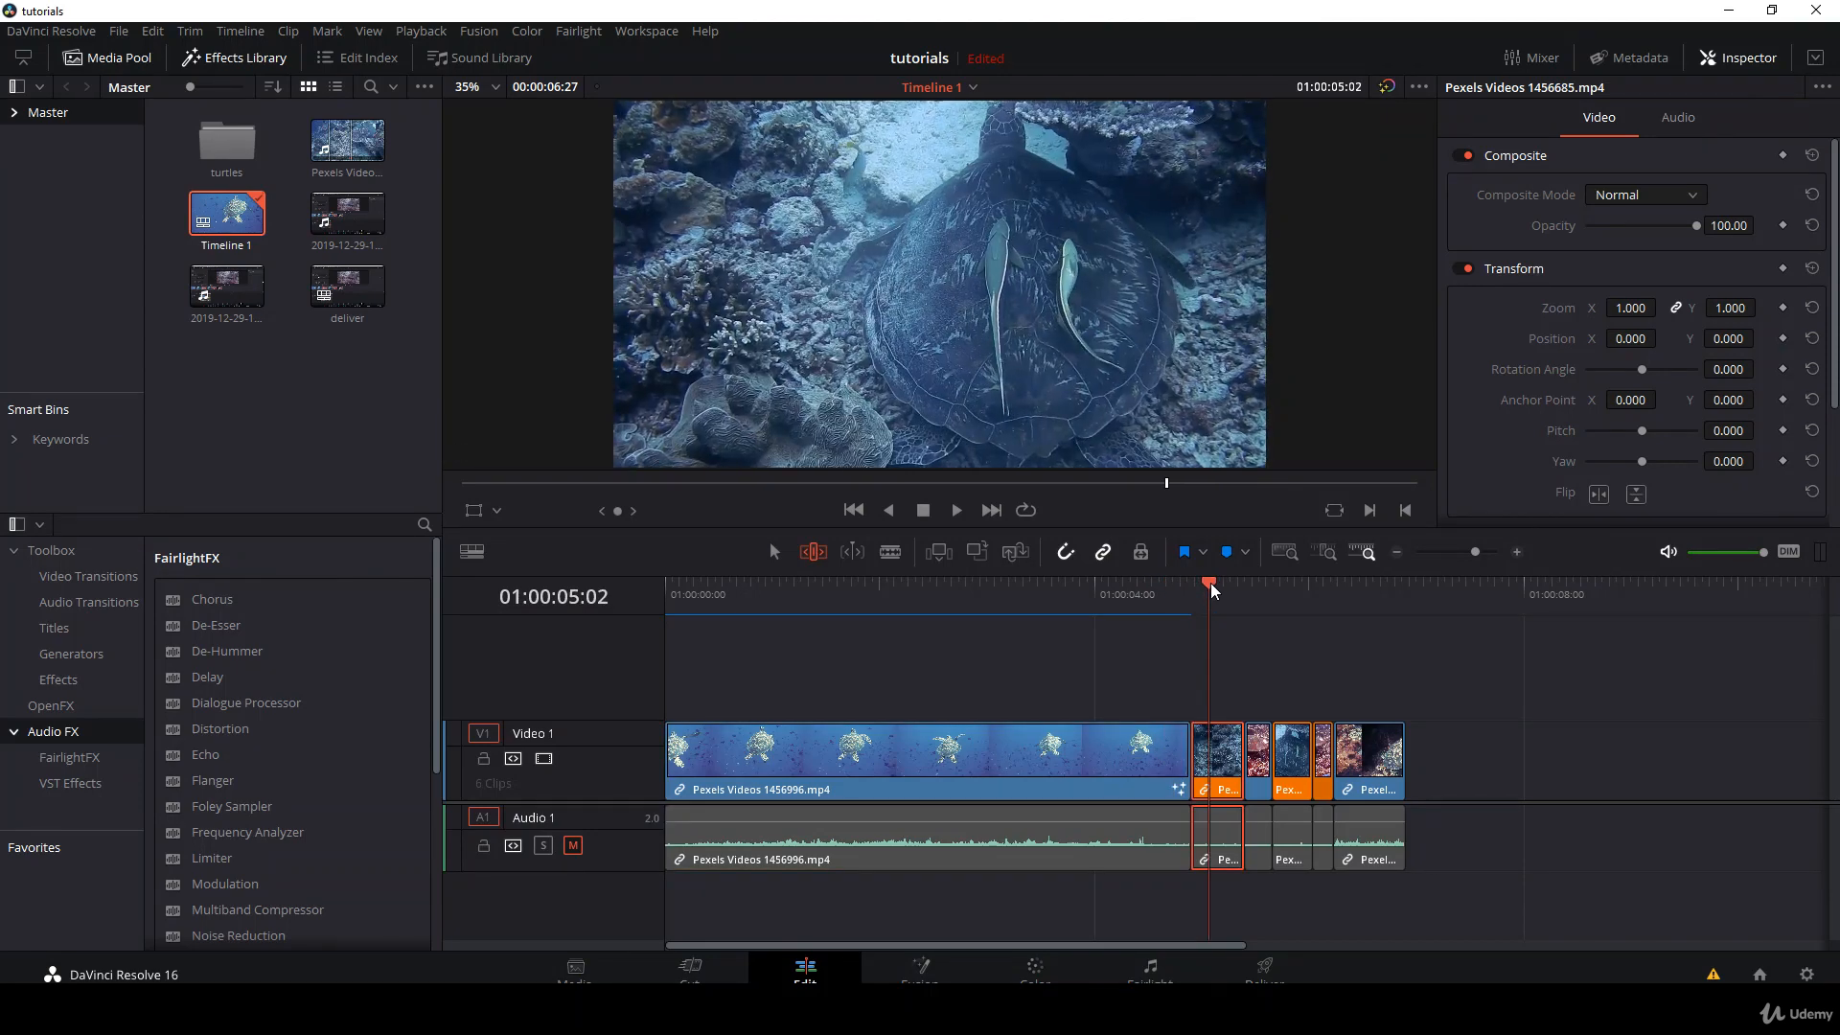
key(Delete)
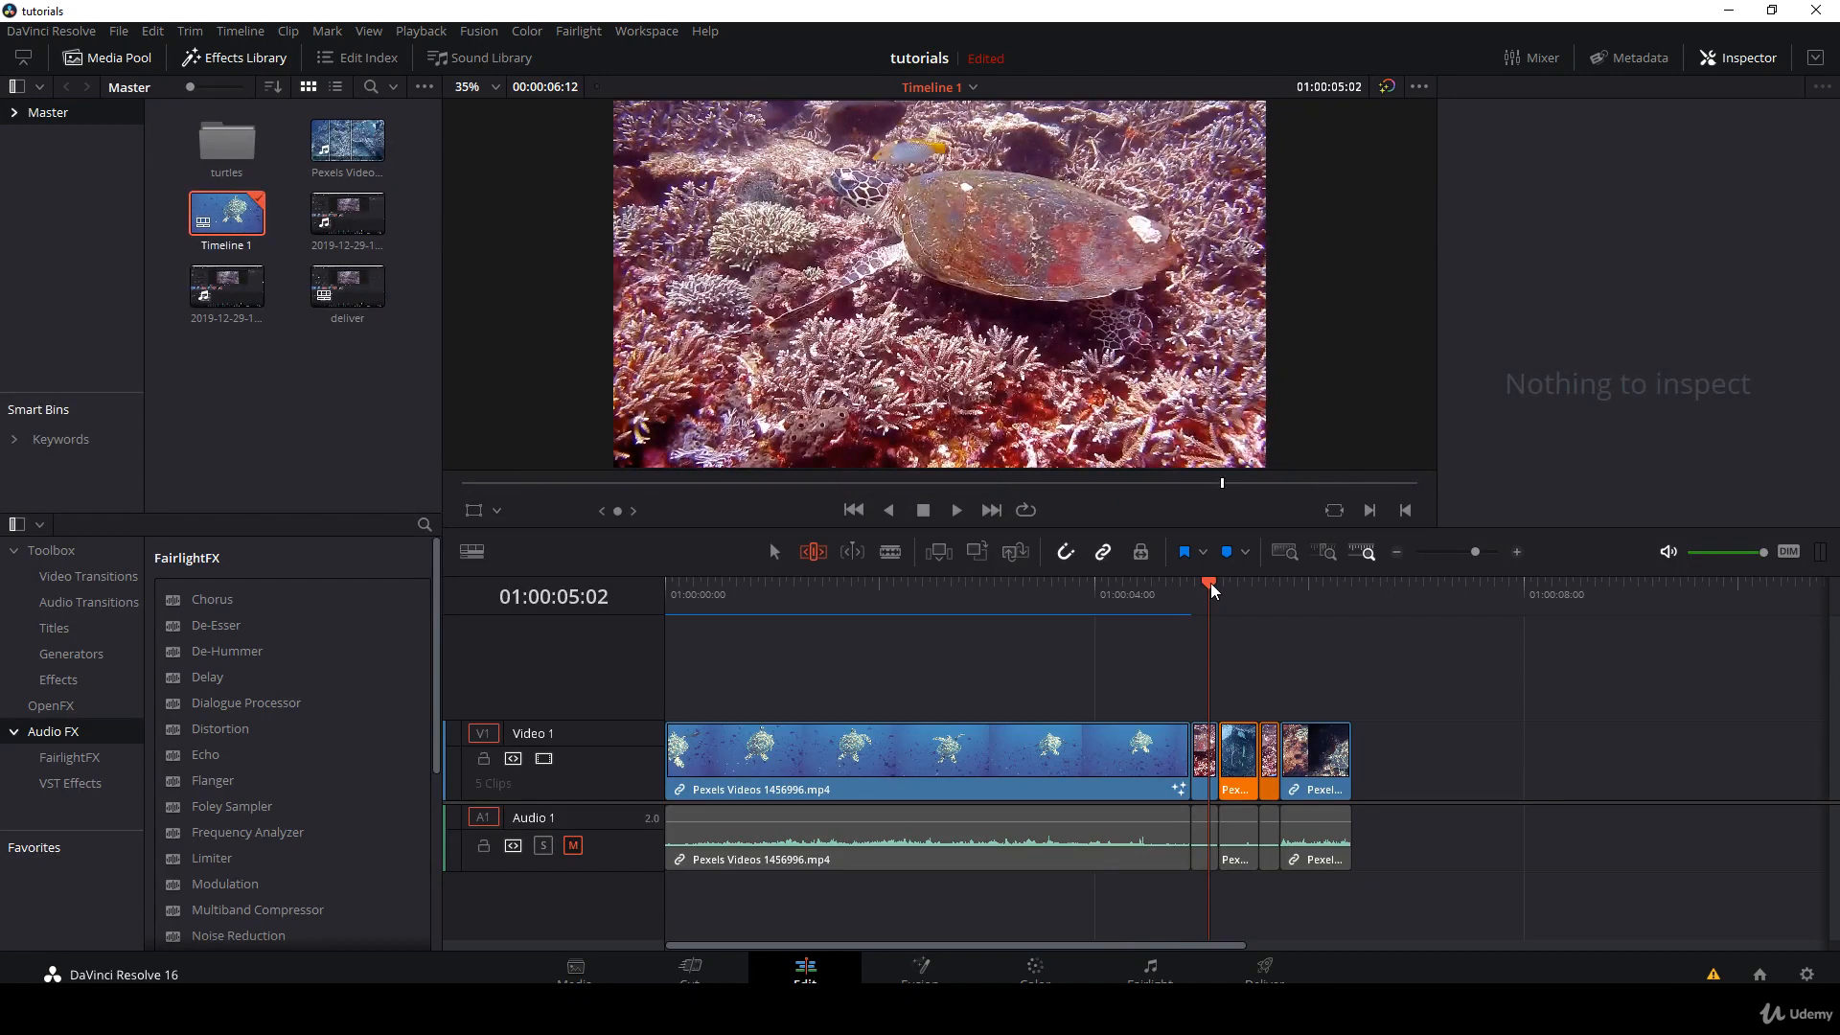
- Check the Selection Follows Playhead option, and ripple-trim the first clip's start to the playhead at 01:00:00:17
drag(1211, 587, 744, 609)
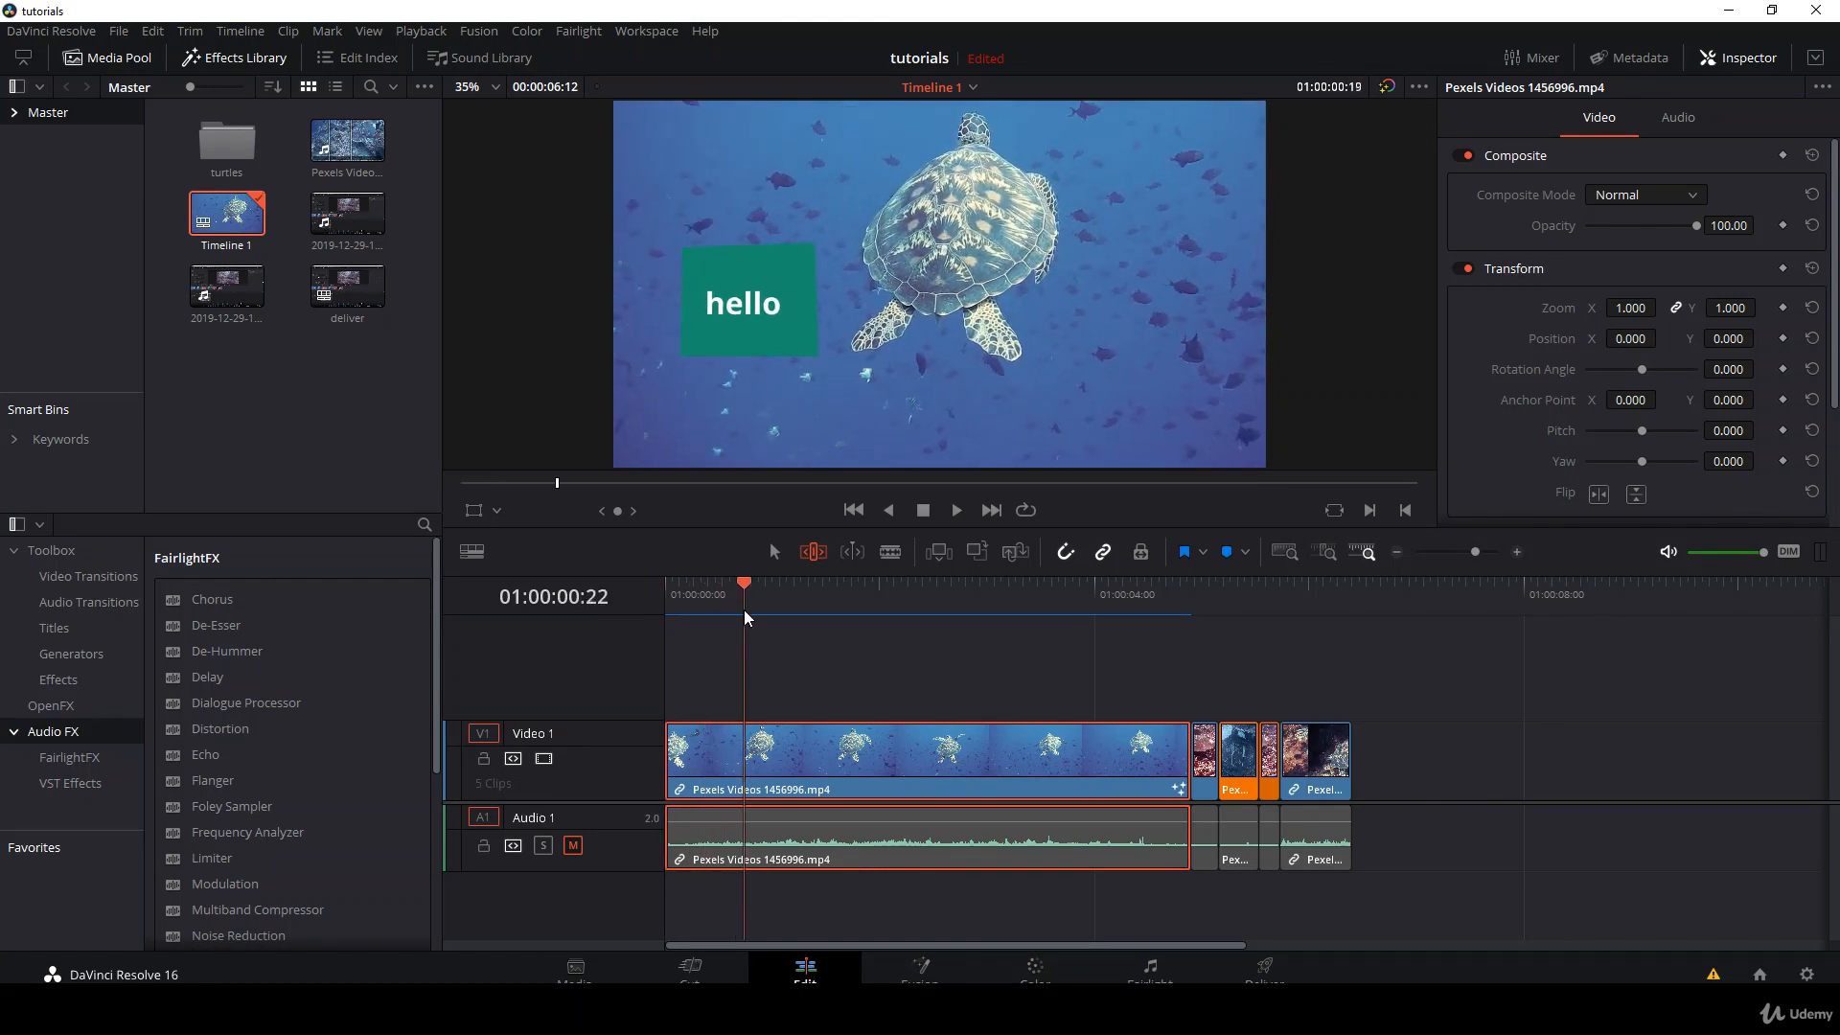
click(237, 31)
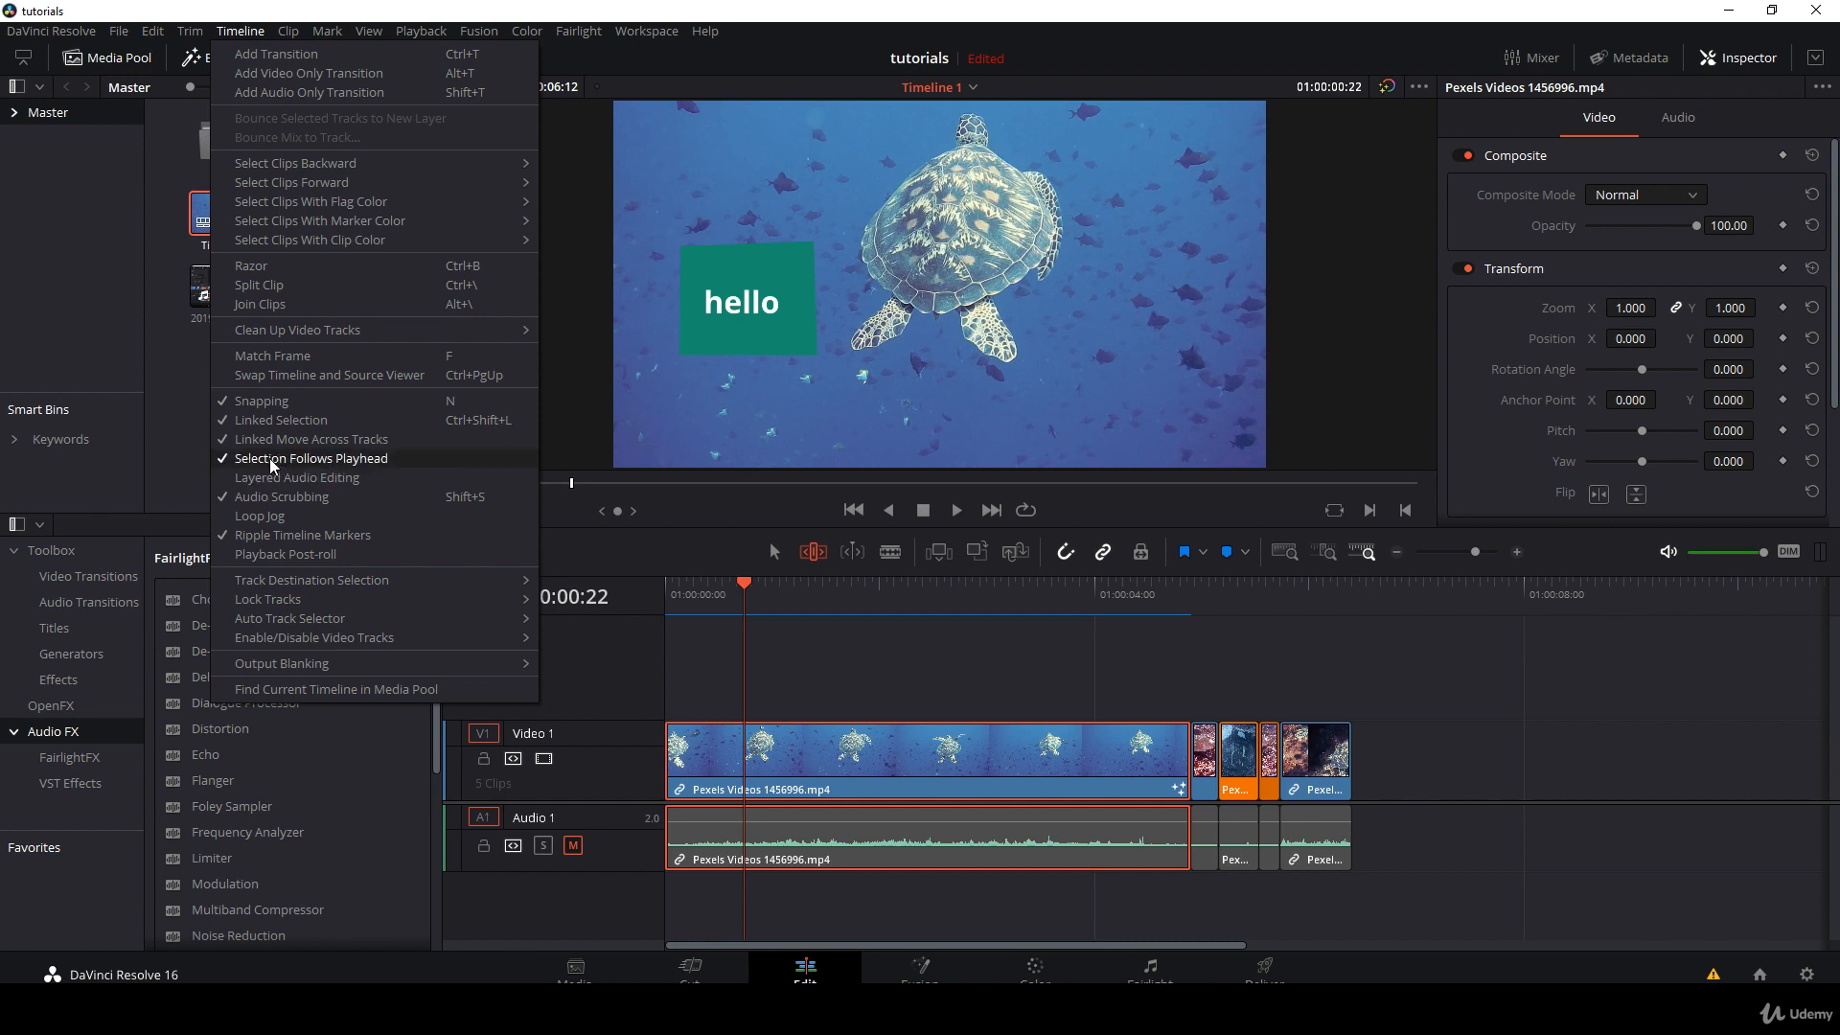
drag(814, 584, 730, 596)
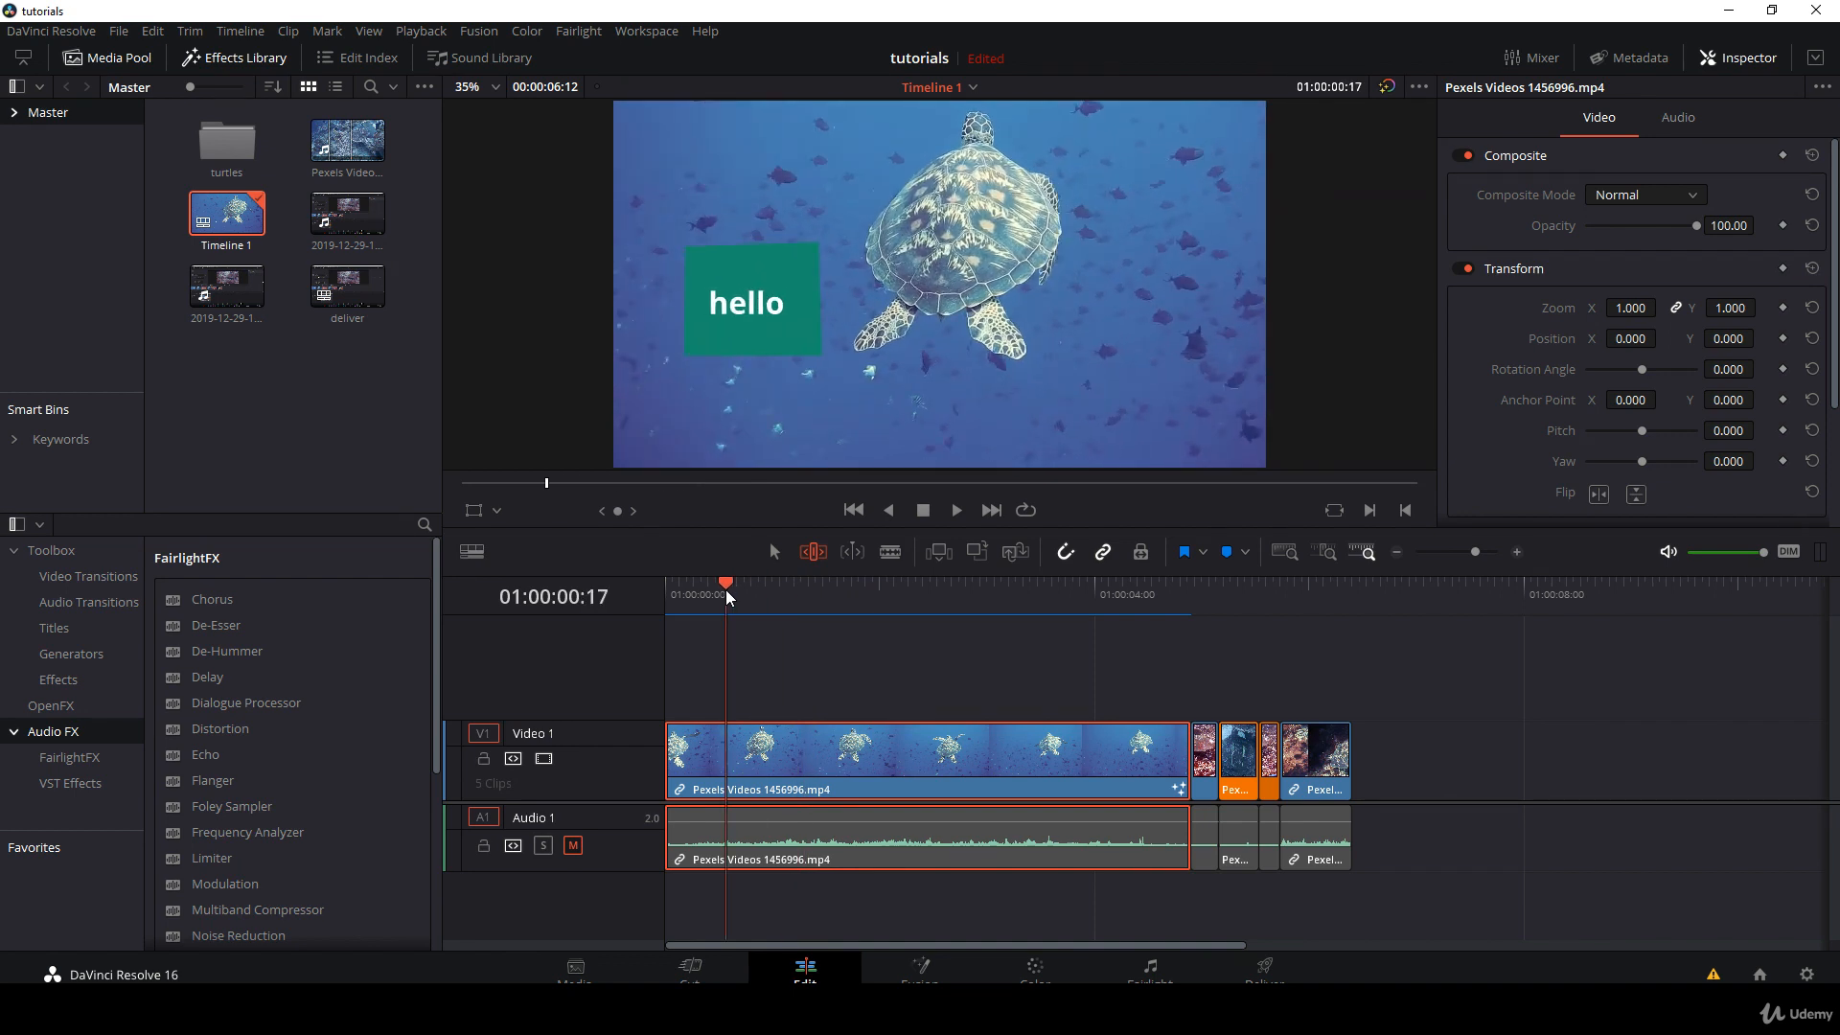
key(ctrl+shift+bracketleft)
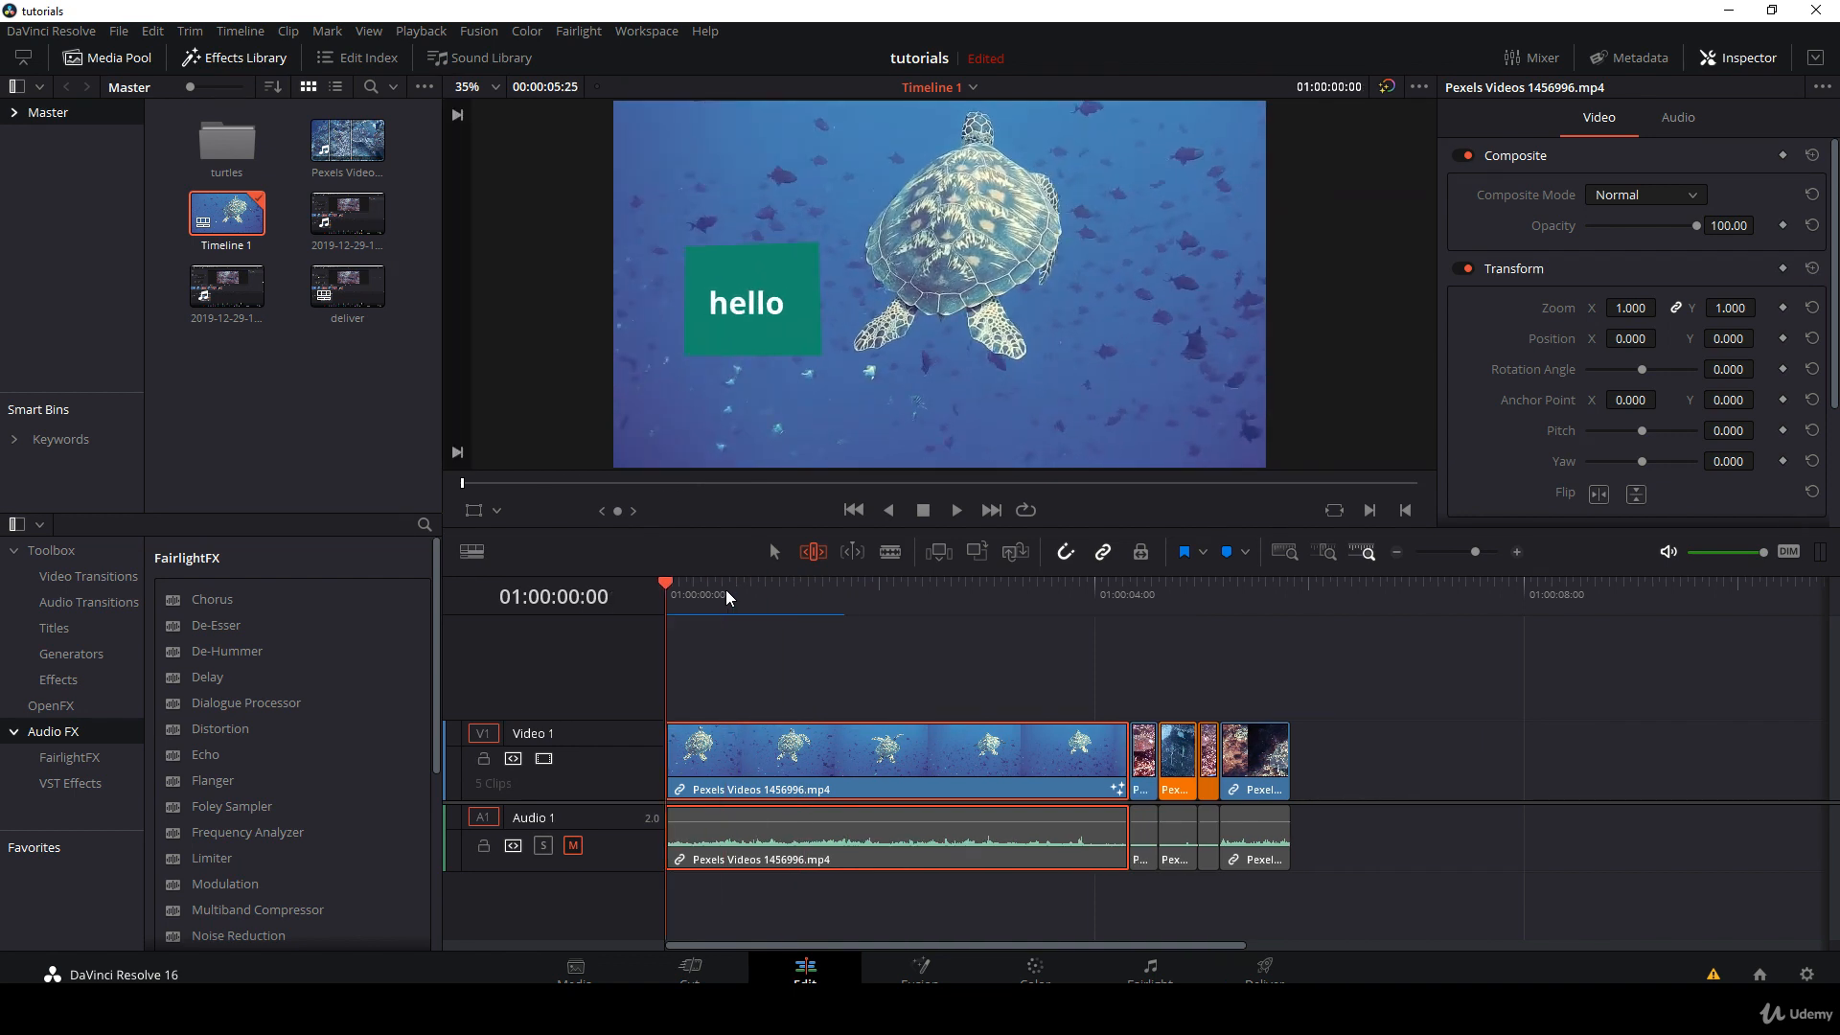
- Ripple-trim the end of the first clip to the playhead at about 01:00:03:23, and scrub over the following clips
drag(726, 589, 1072, 590)
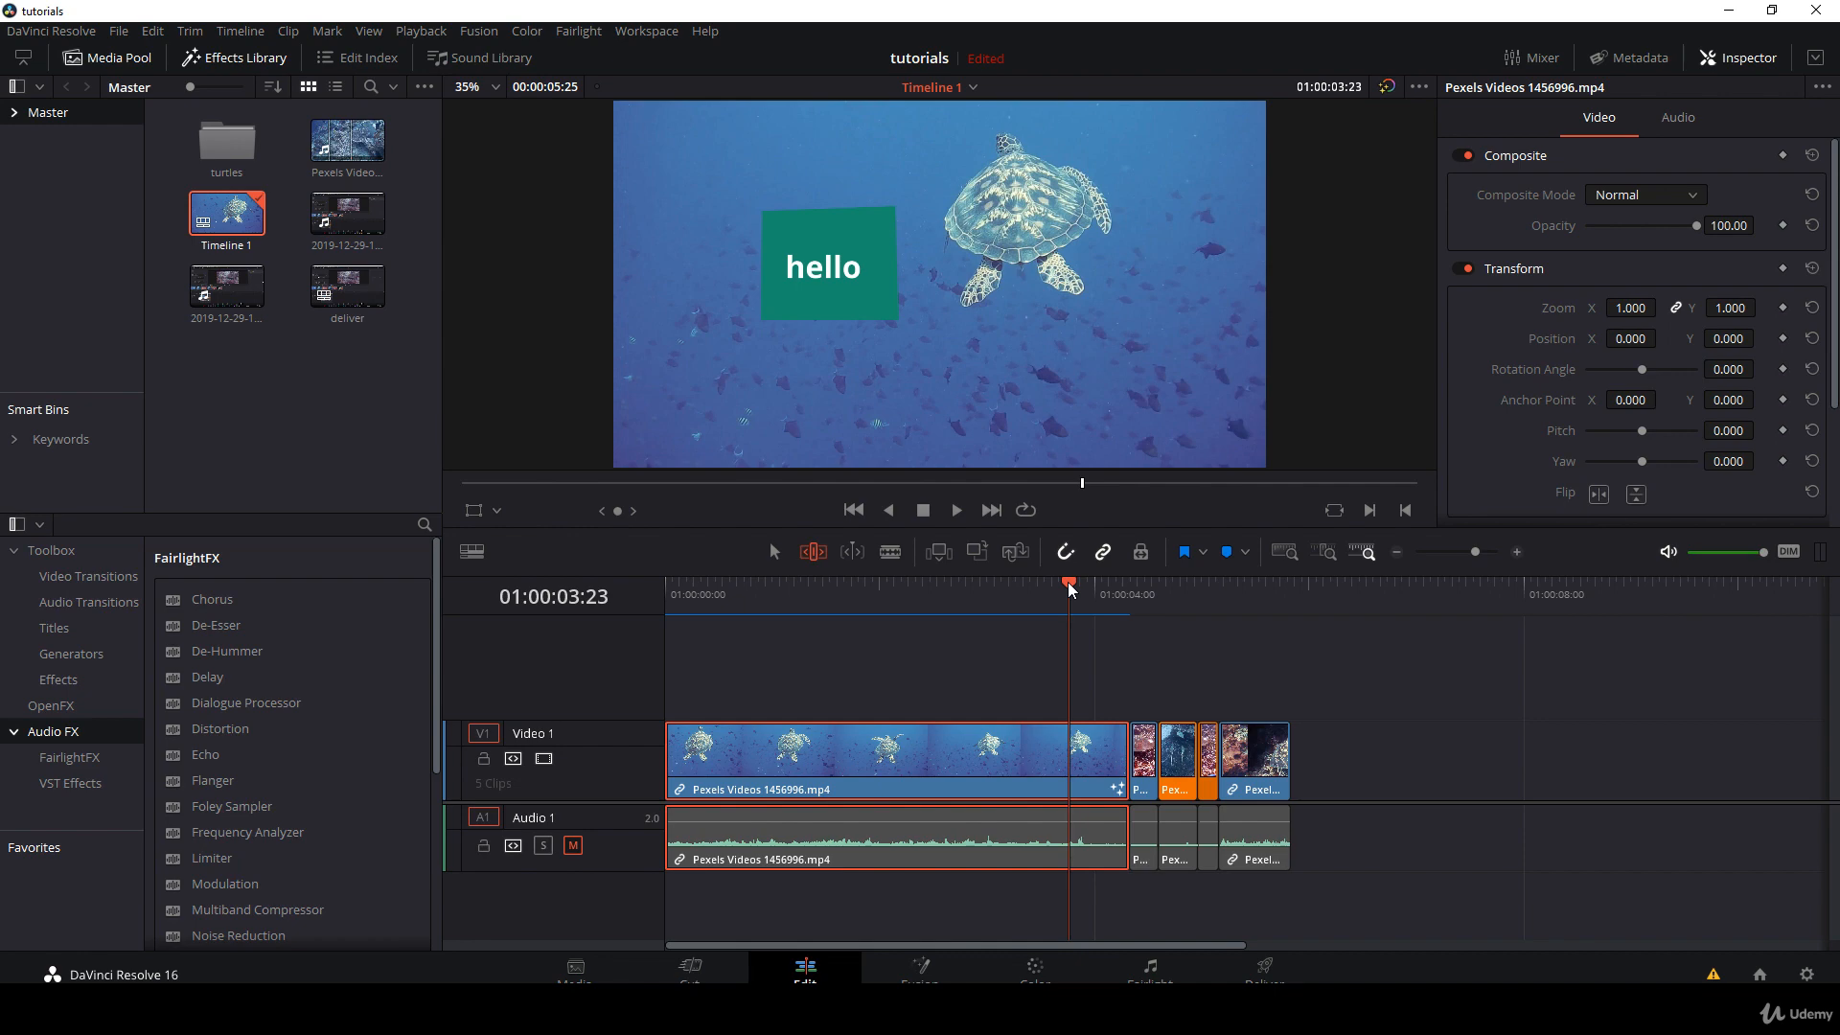
key(ctrl+shift+bracketright)
drag(1072, 590, 1181, 587)
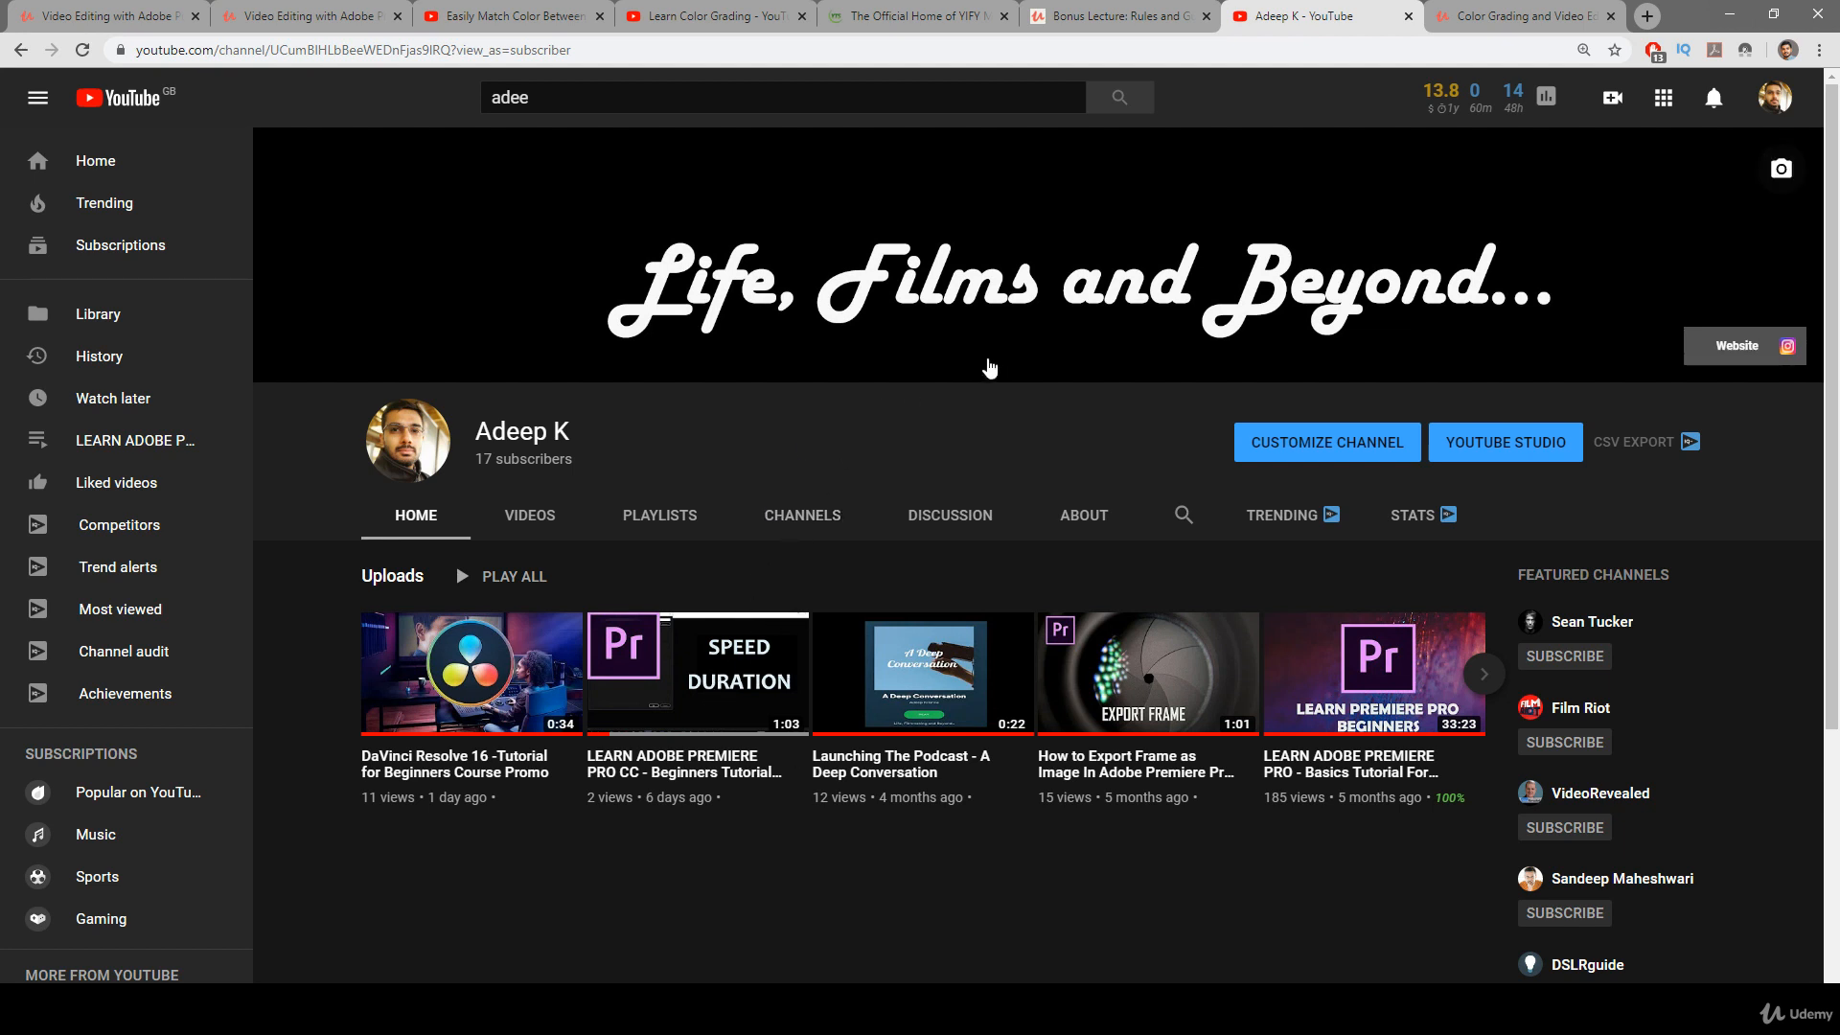
- Switch to the browser and review the Udemy course page "Video Editing with Adobe Premiere Pro CC 2020 for Beginners"
click(307, 15)
mouse_move(418, 100)
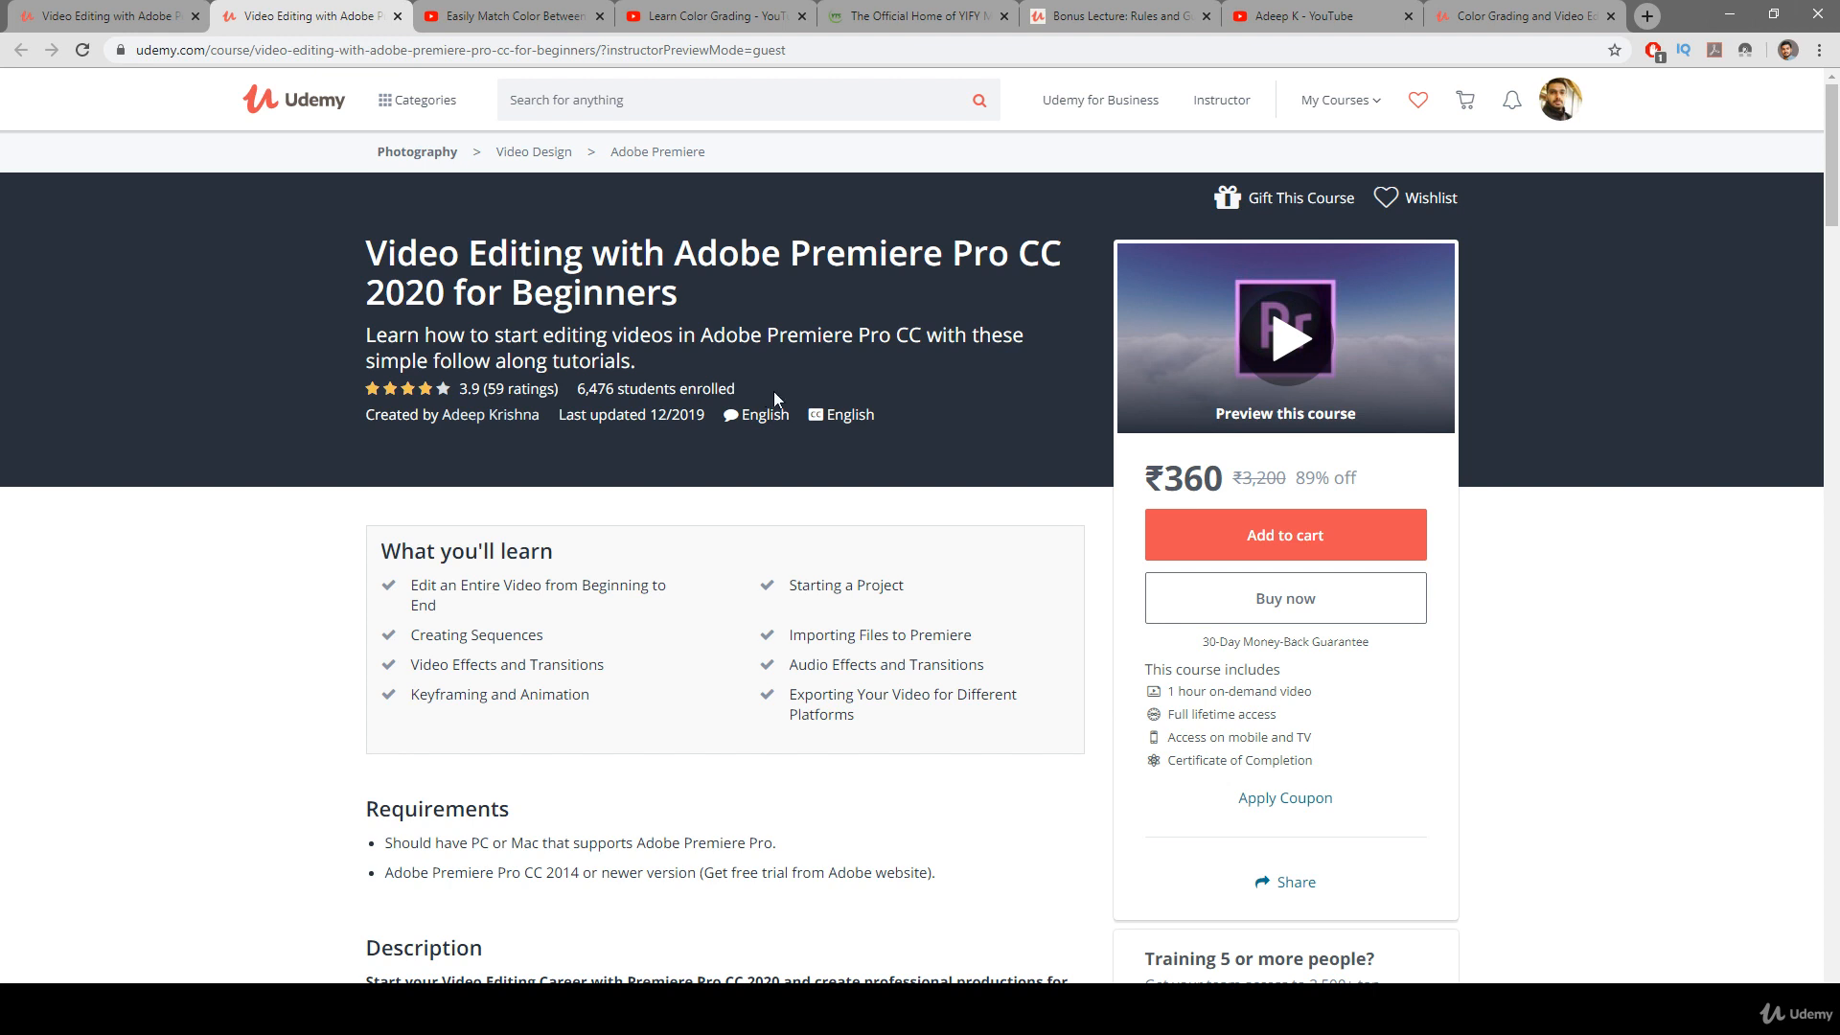
scroll(773, 391, down, 3)
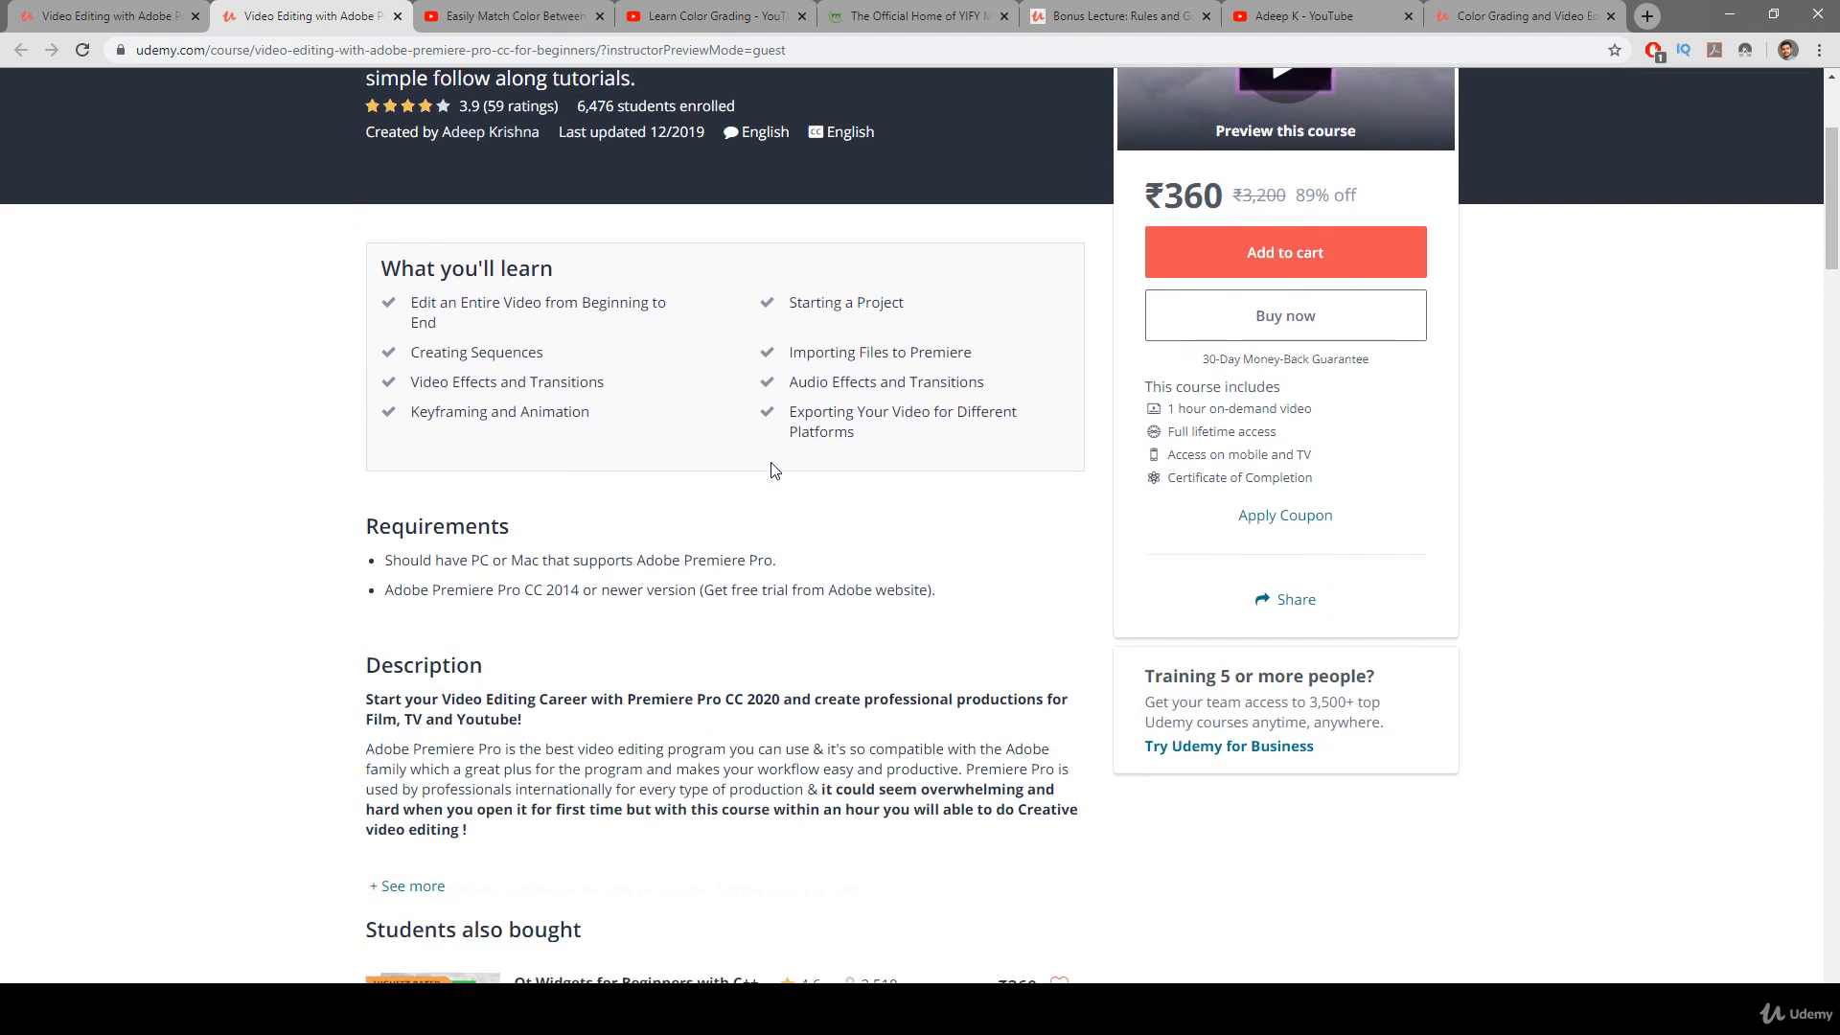
scroll(774, 470, down, 2)
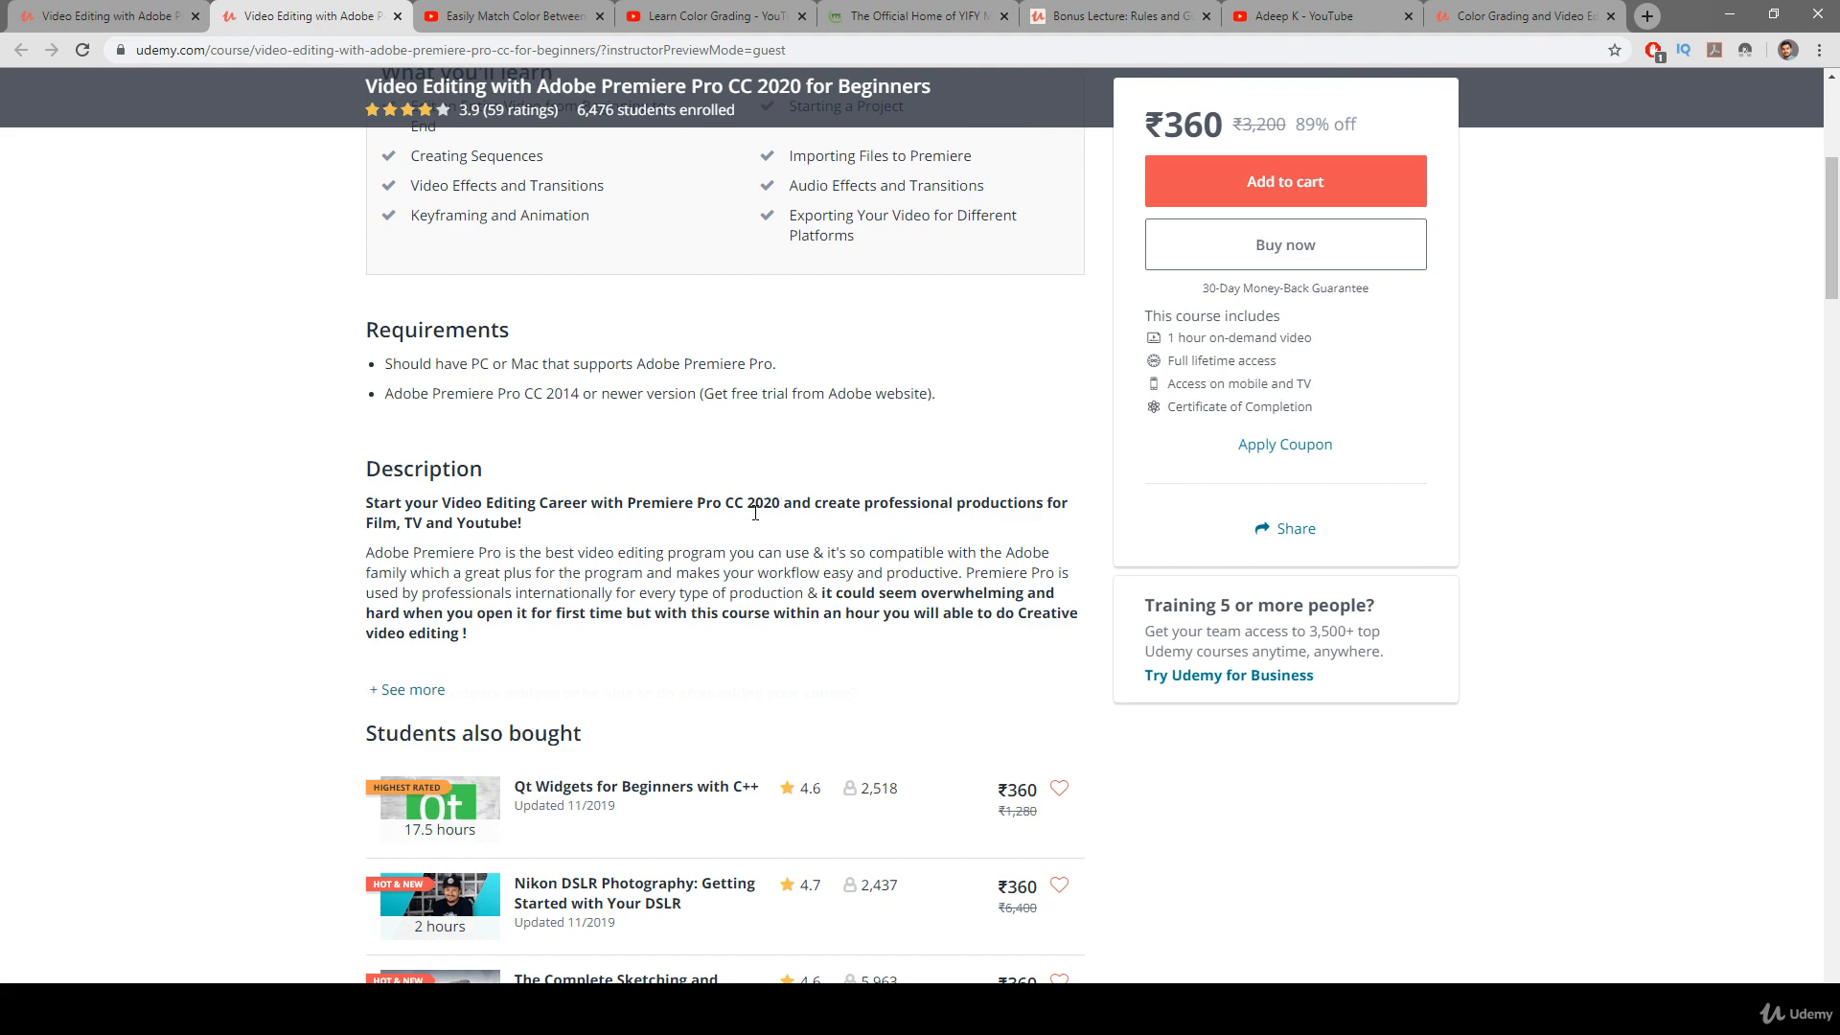
scroll(755, 513, up, 5)
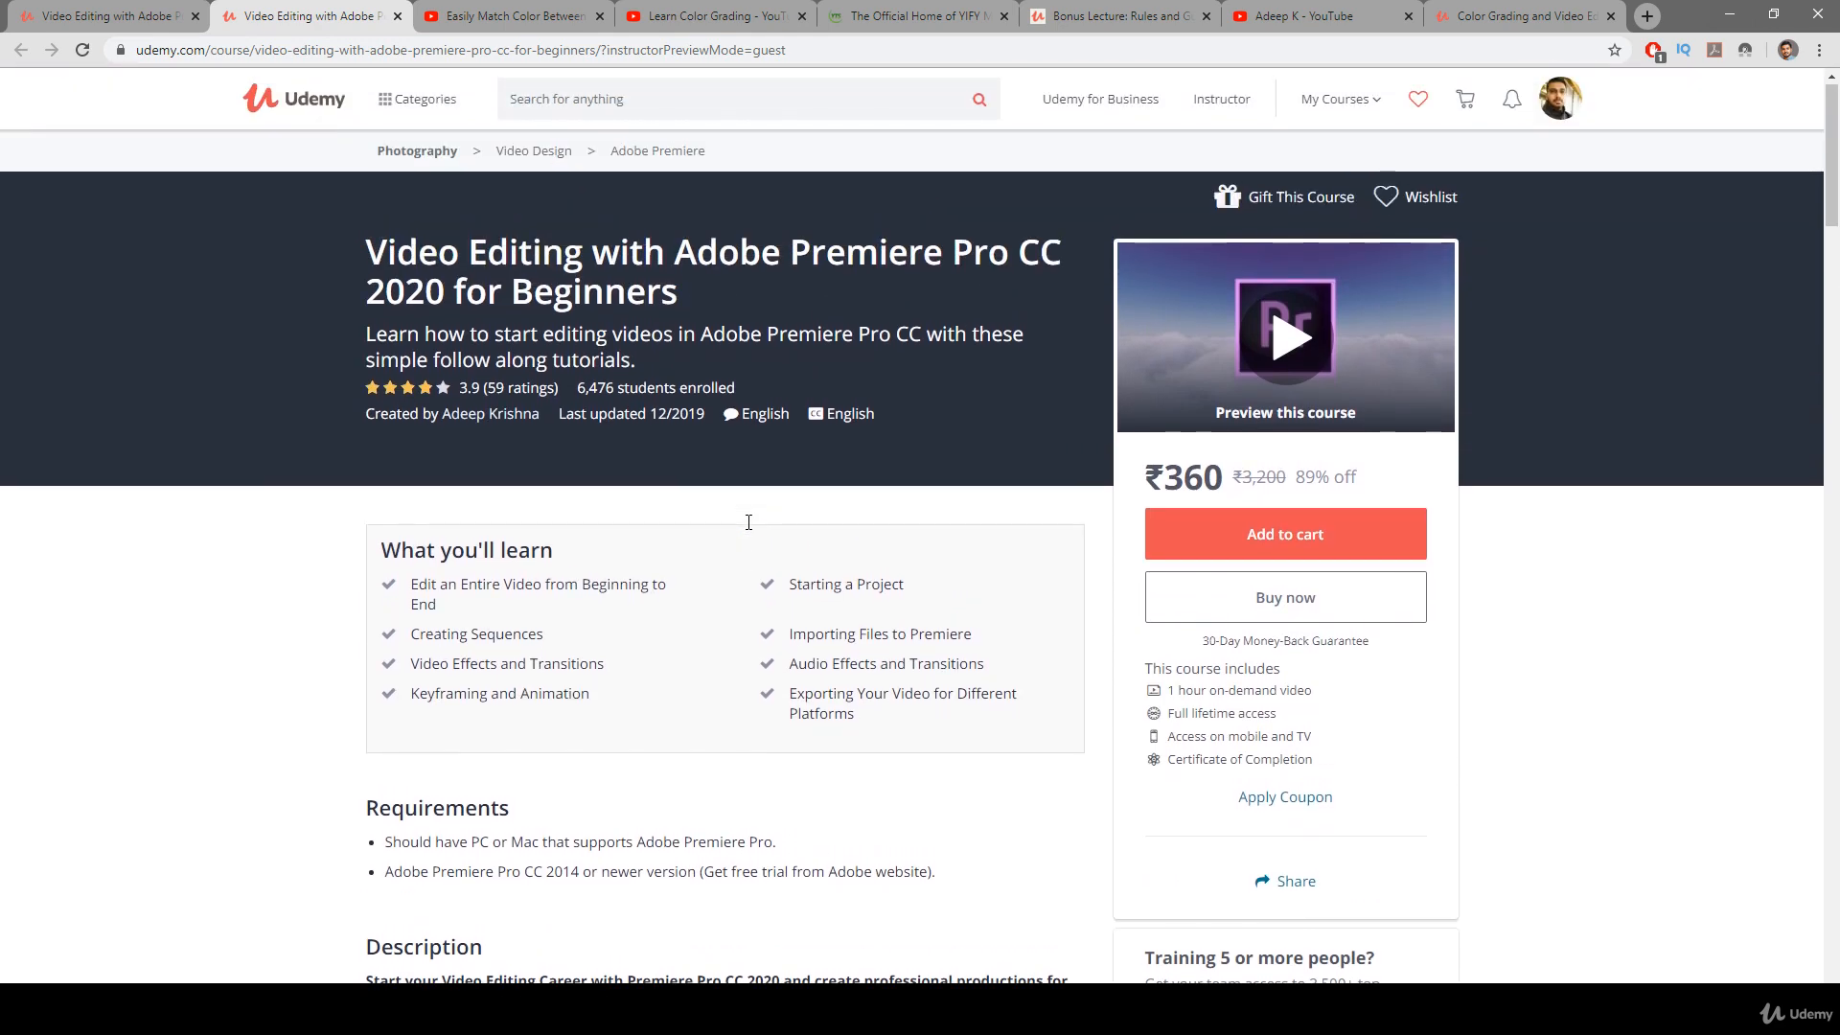